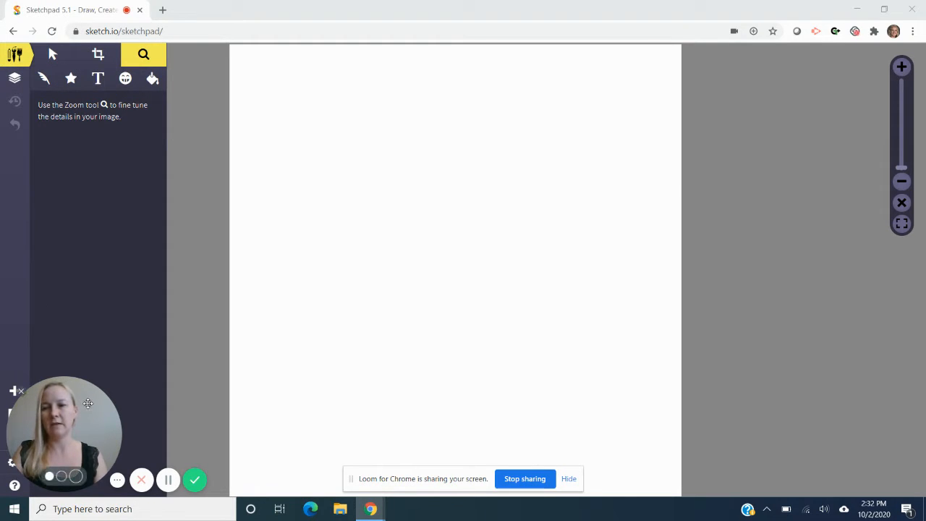
- Create a new blank custom-size canvas of 3000 by 3000 px
drag(88, 405, 127, 386)
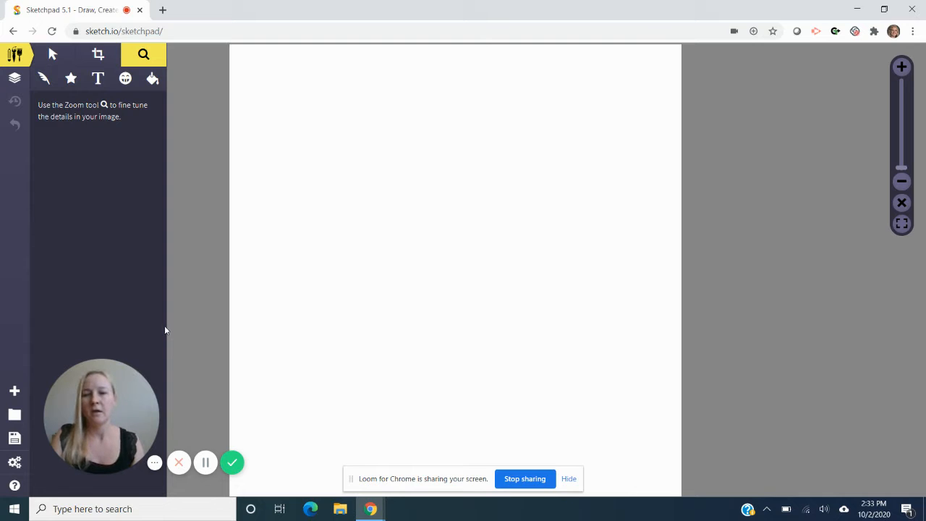
click(14, 392)
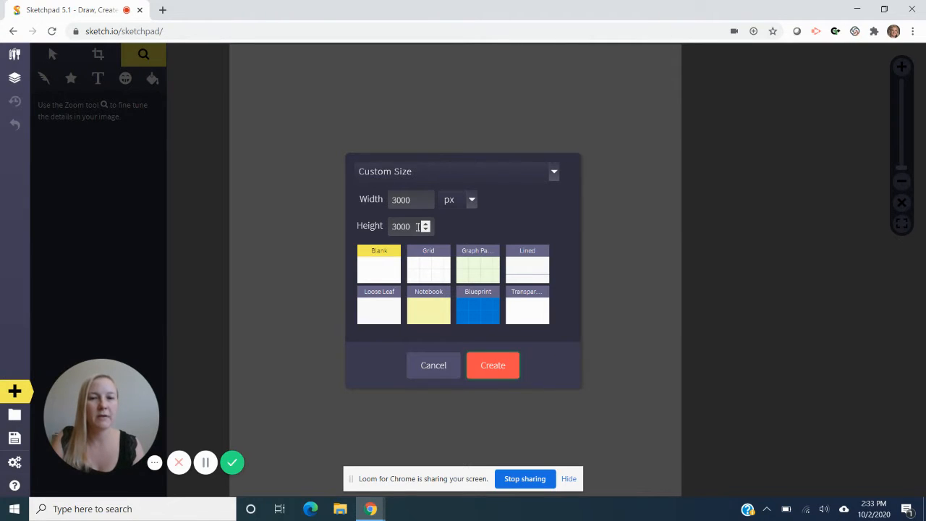
click(472, 200)
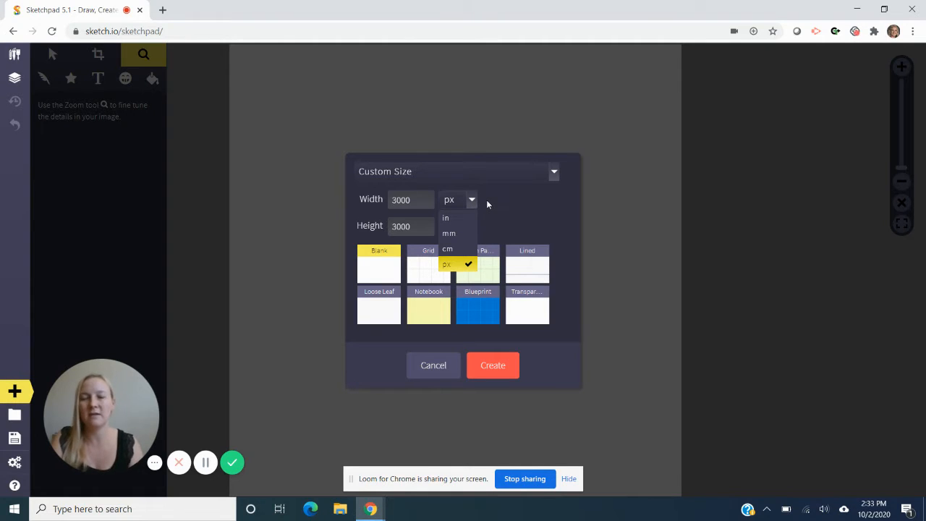
click(486, 200)
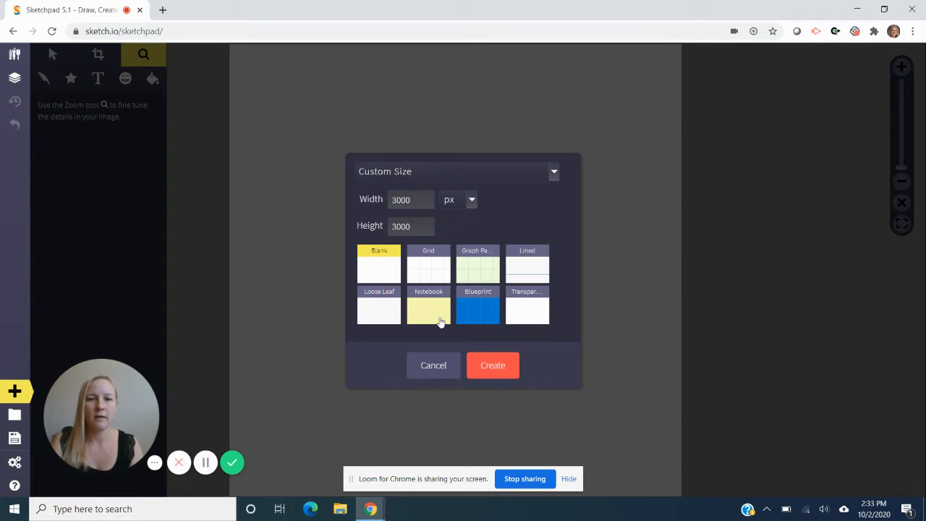
click(505, 375)
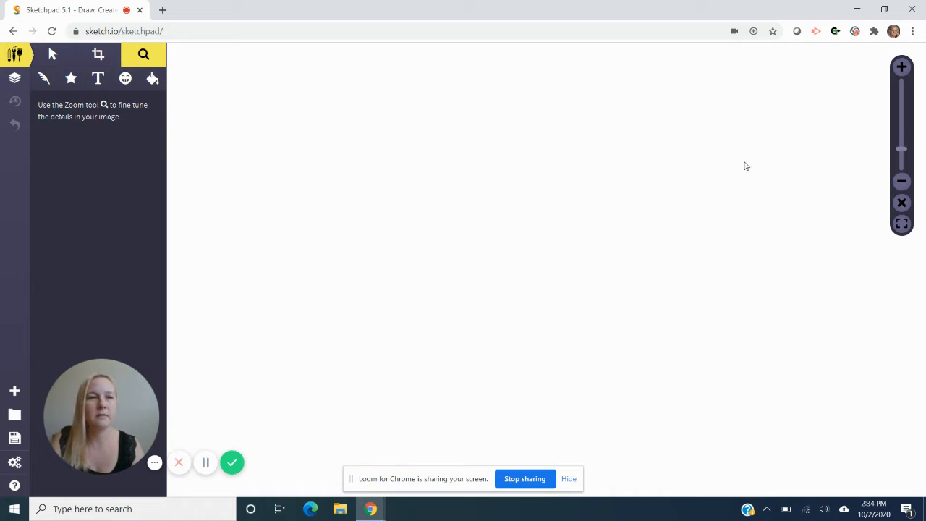
- Zoom out and reposition the canvas until the whole page fits within the view
mouse_move(902, 88)
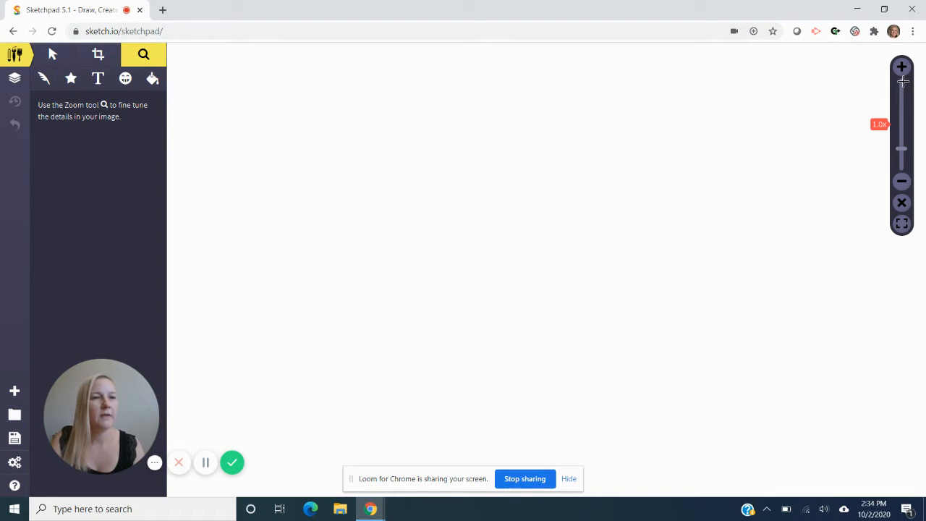
click(901, 149)
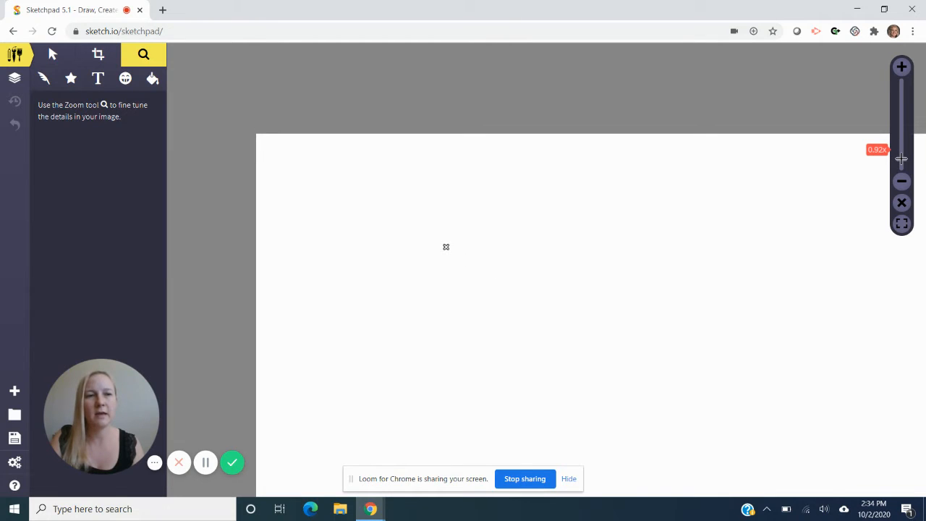
click(901, 159)
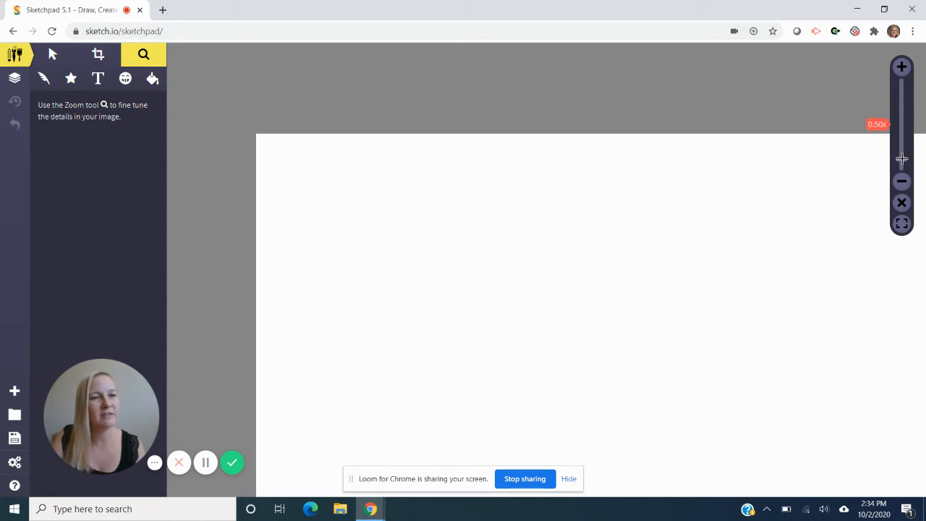
drag(902, 159, 902, 165)
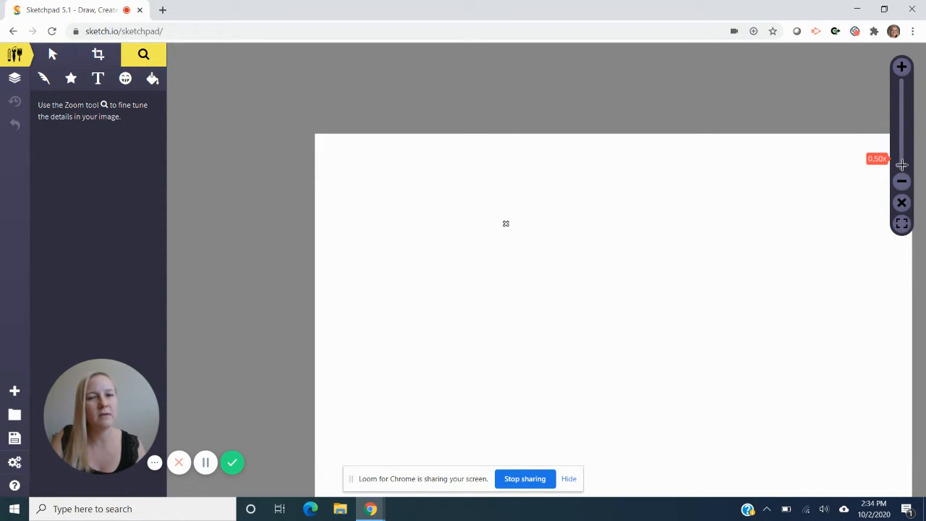
drag(673, 331, 564, 250)
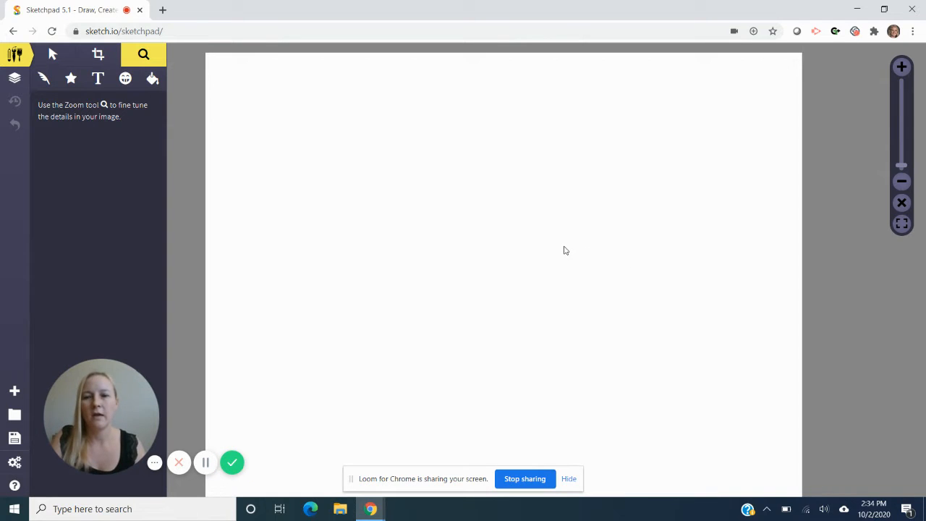
click(900, 166)
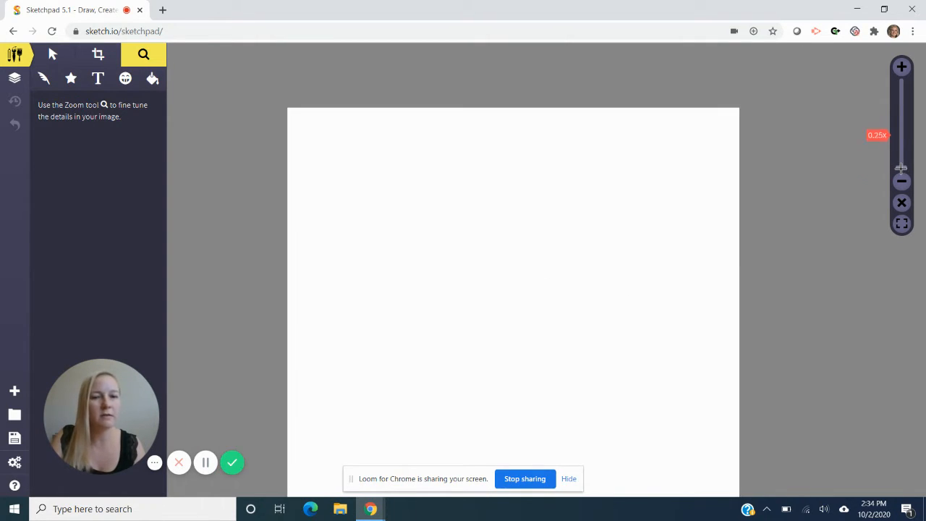
drag(569, 355, 541, 332)
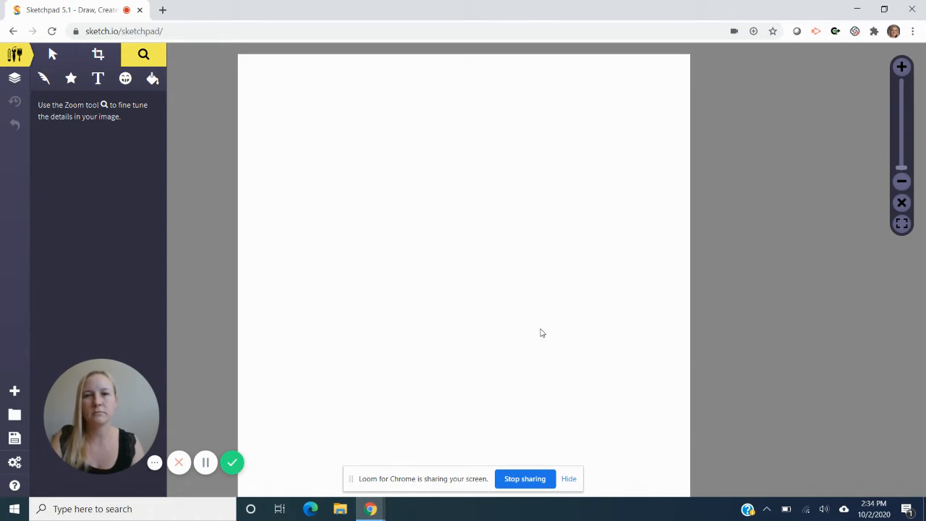
click(902, 177)
drag(525, 274, 507, 256)
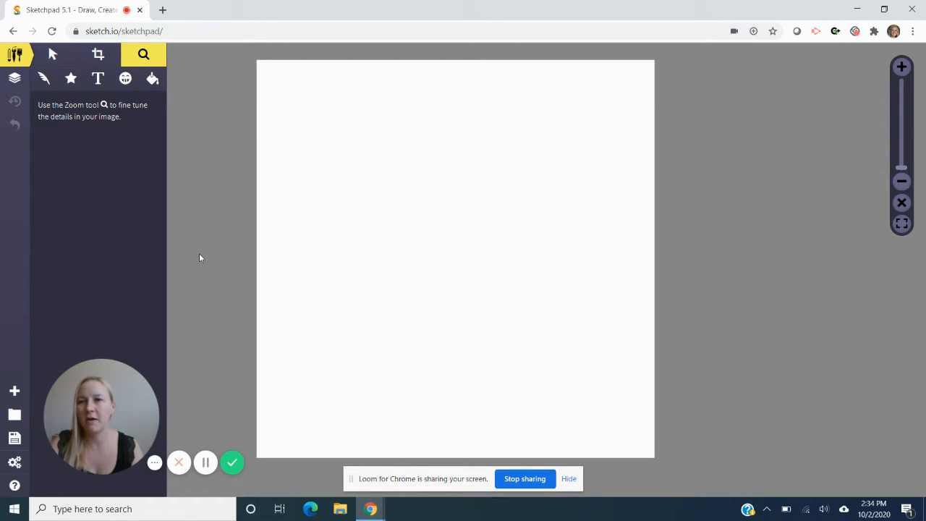
- Look at the layer list and the available brush types, and choose the Stamp brush
click(16, 79)
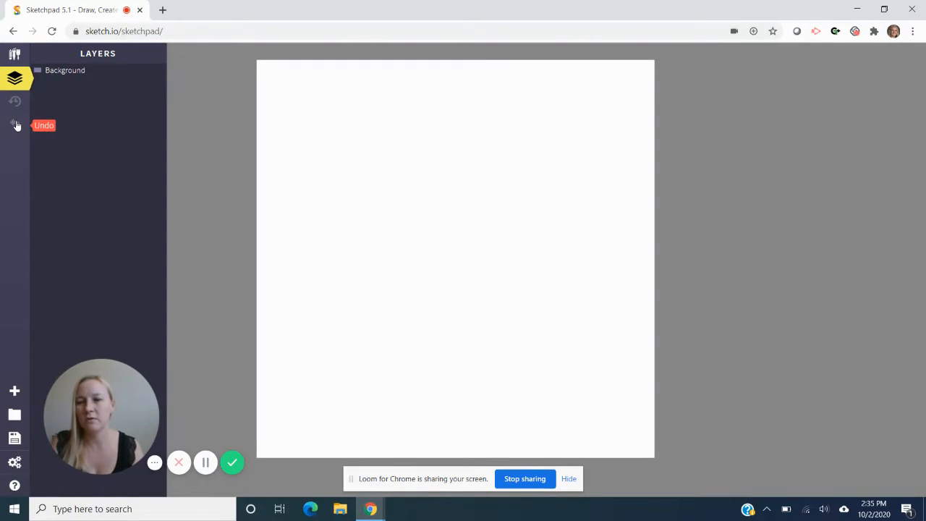
click(12, 55)
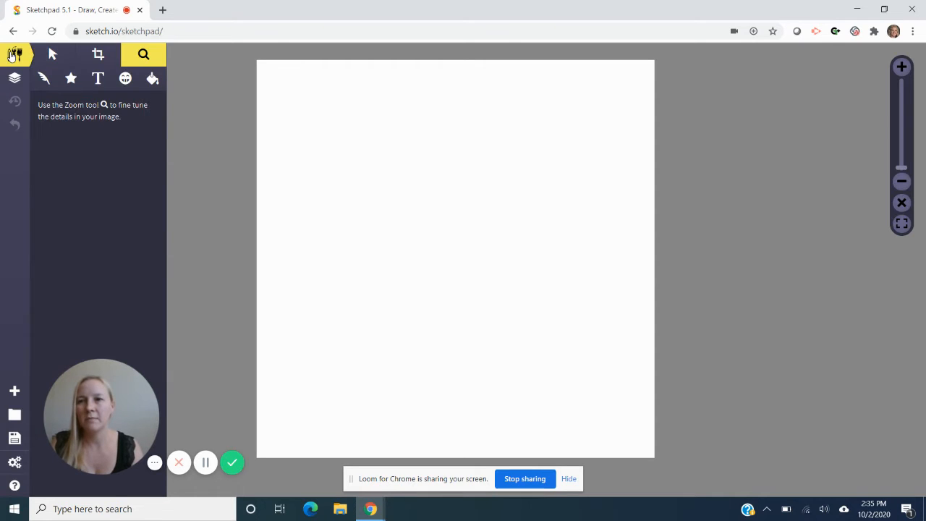
click(44, 79)
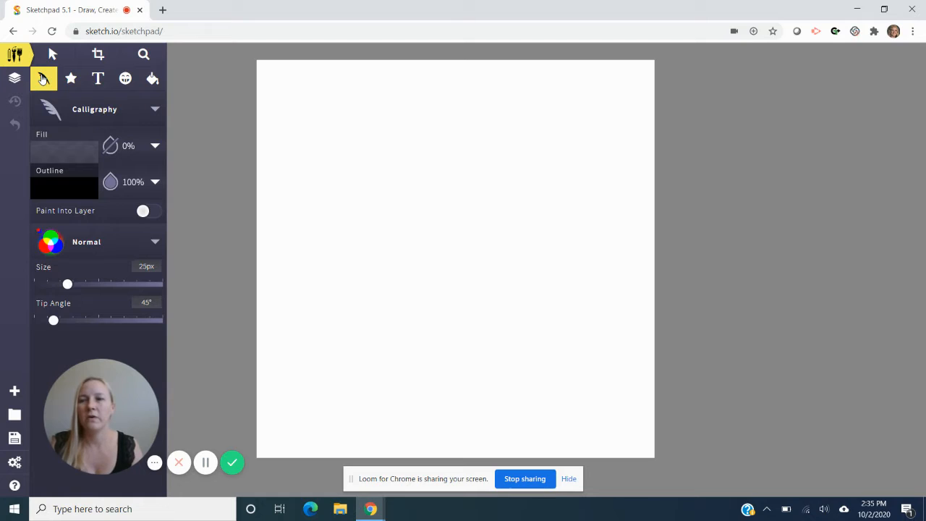
click(76, 114)
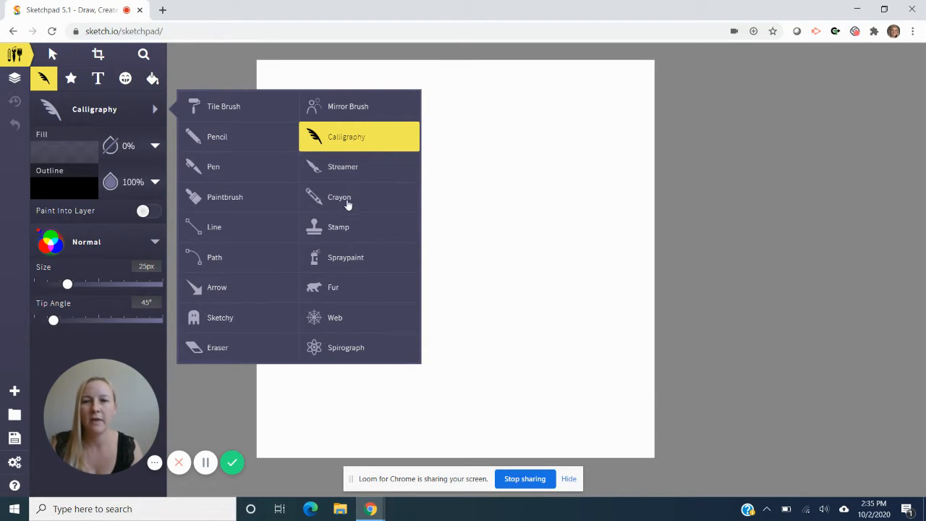
click(338, 227)
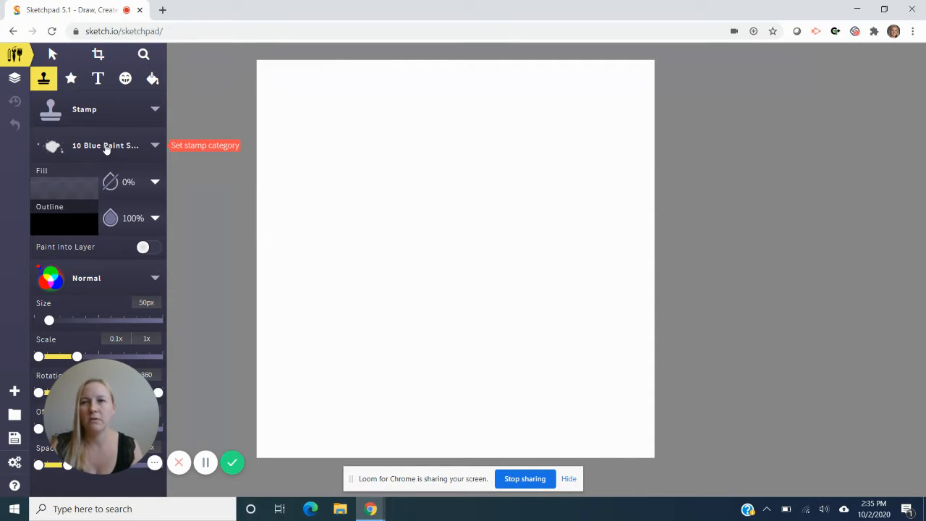
- Draw a large circle with no fill and a 100% black outline, covering most of the canvas
click(73, 79)
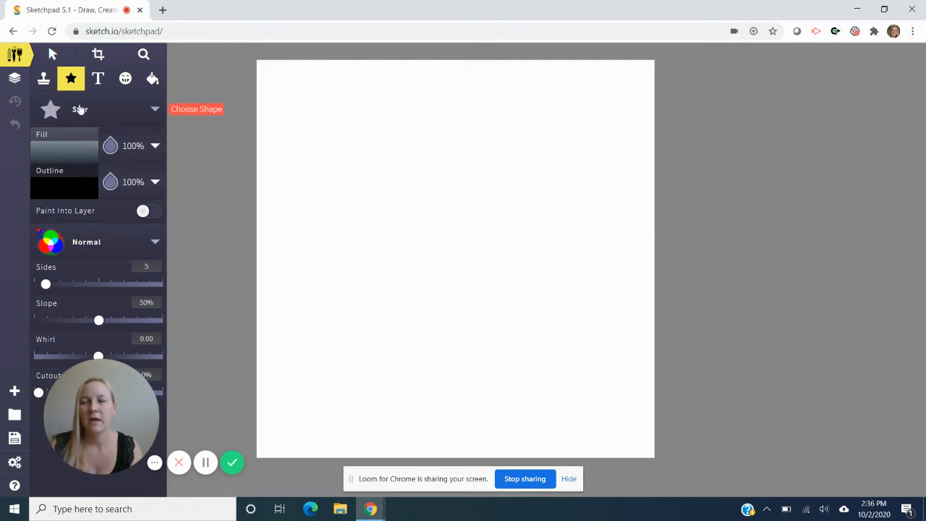
click(80, 109)
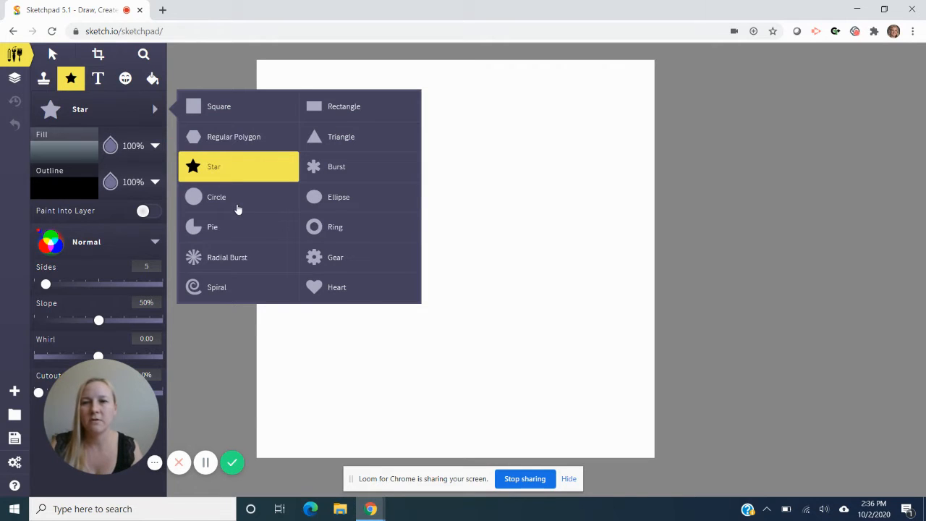
click(237, 203)
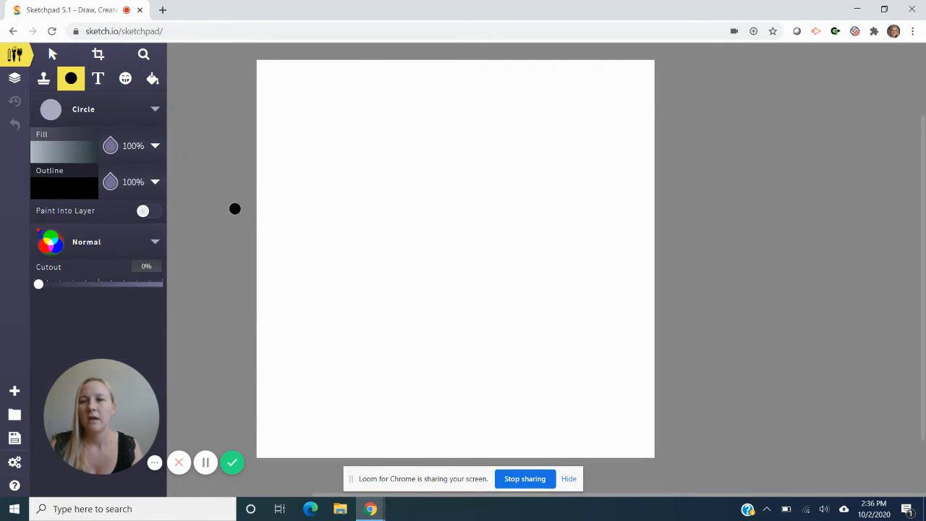
click(111, 144)
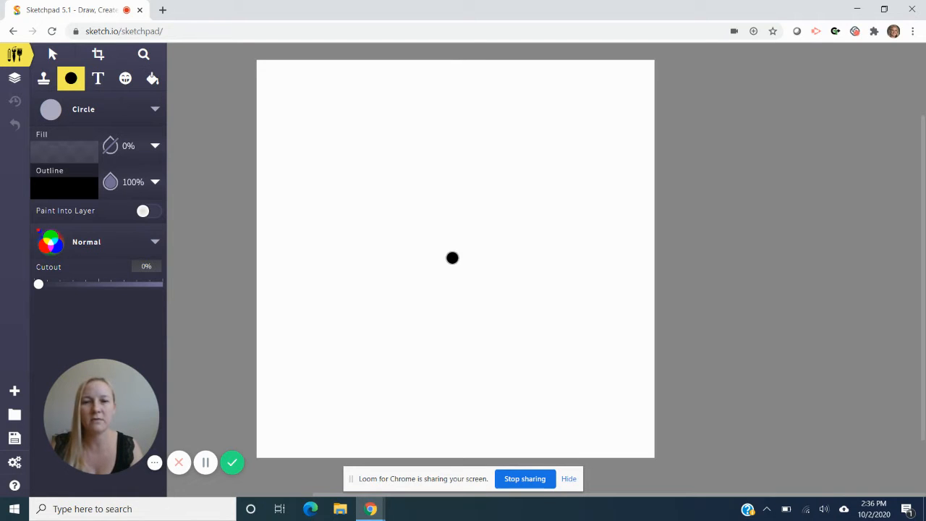
drag(452, 257, 589, 364)
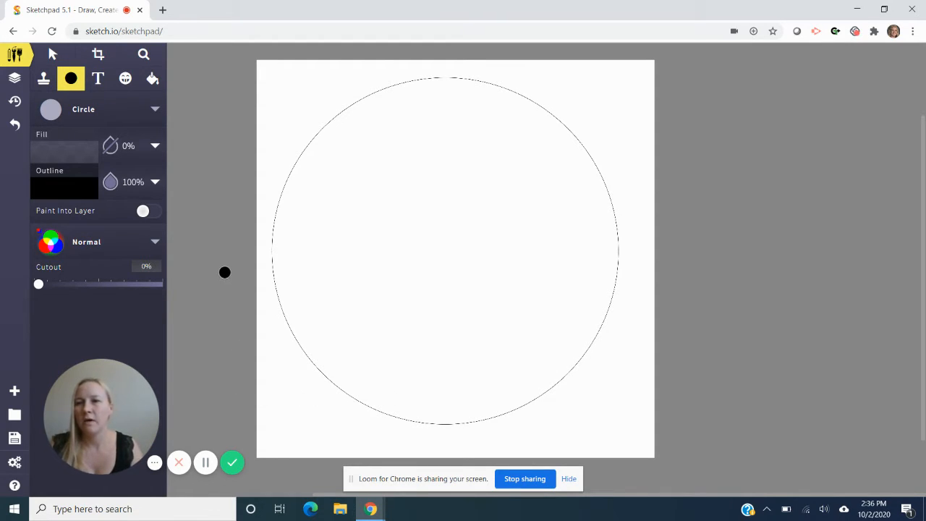
- Set the Vector Fill to the solid light grey #DFDFDF and switch the fill type to Pixel Fill
click(152, 79)
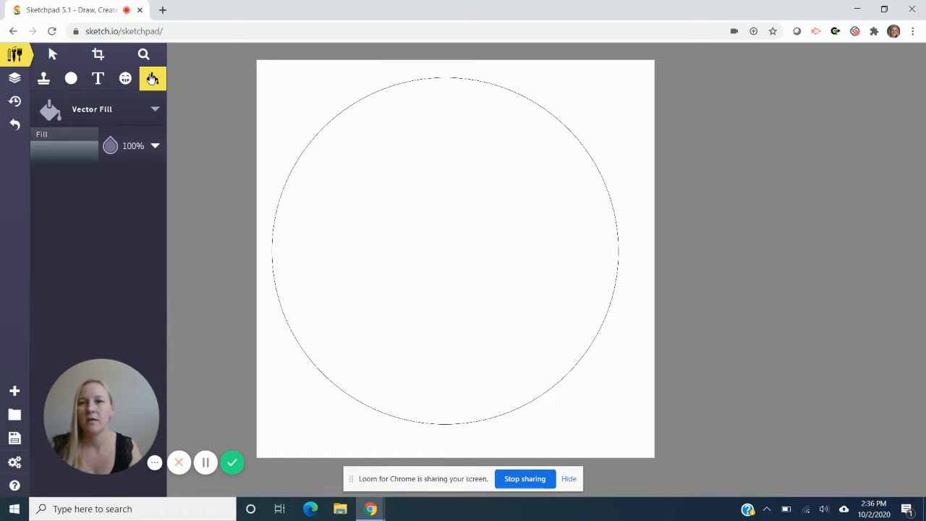
click(92, 139)
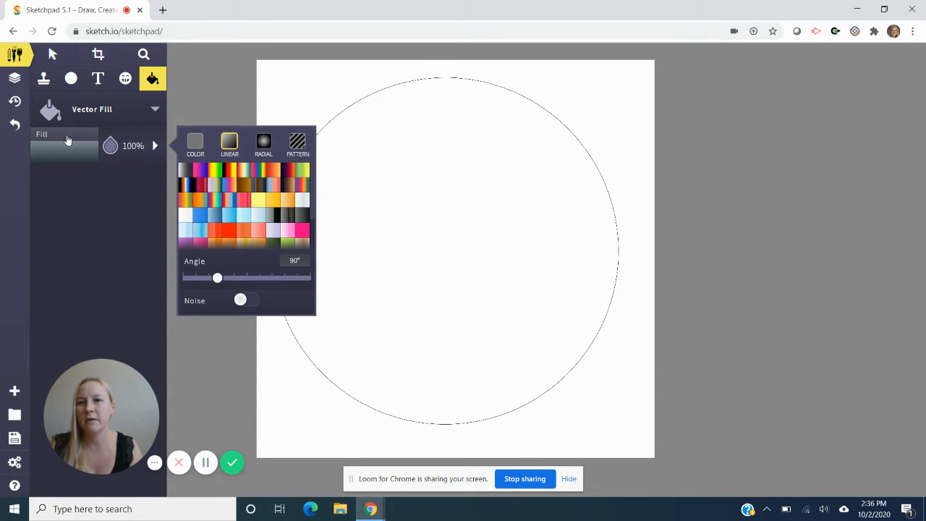
click(195, 142)
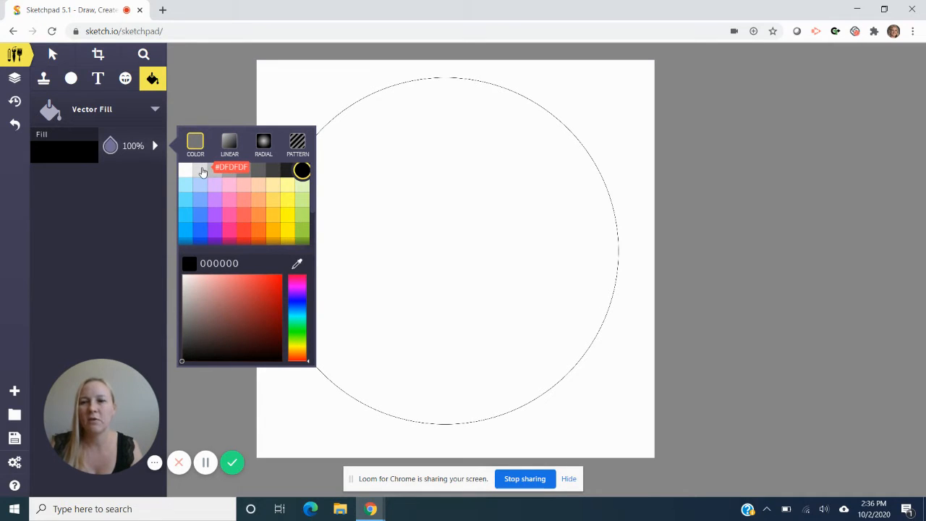
click(201, 170)
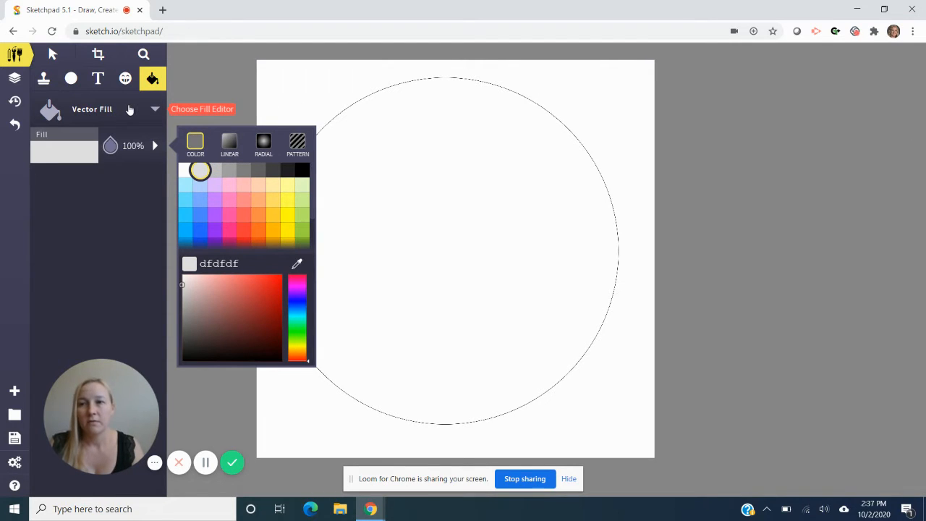
click(131, 110)
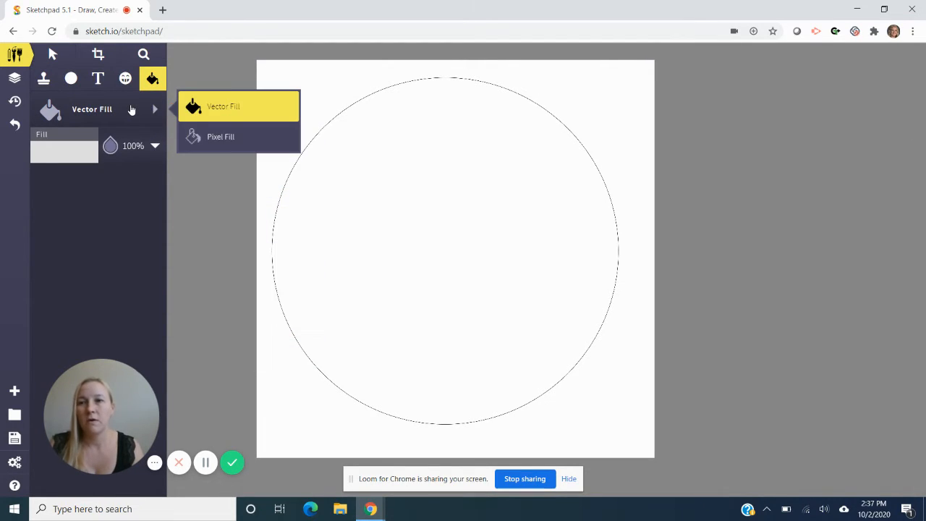
click(203, 137)
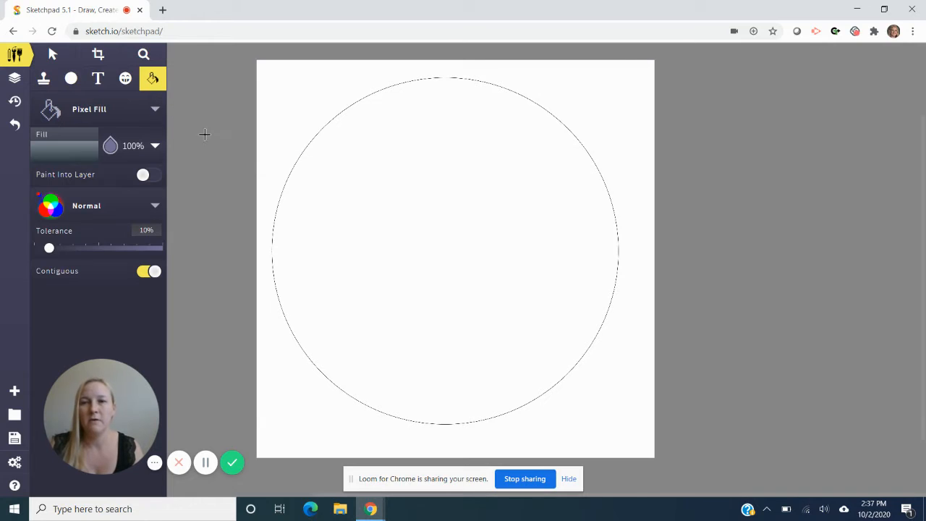
- Try filling the area outside the circle with the grey linear gradient, and undo that fill
click(289, 112)
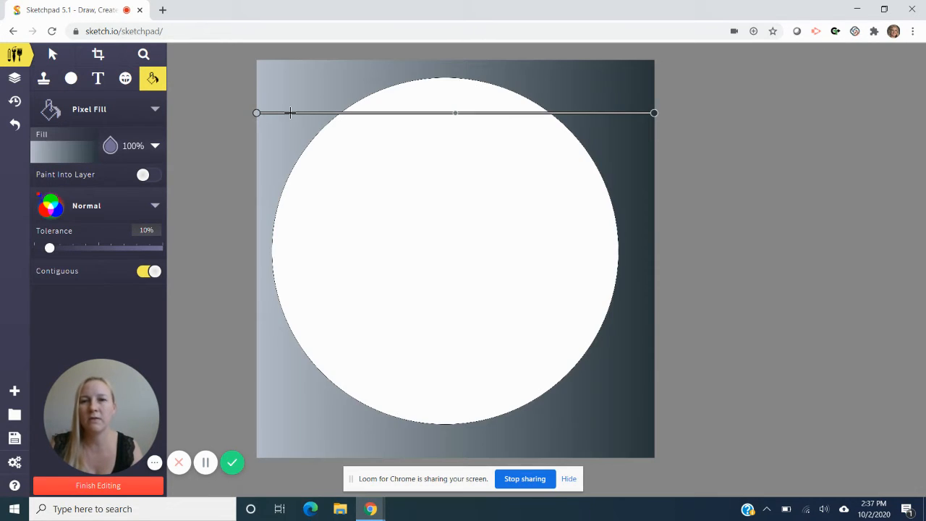
click(58, 149)
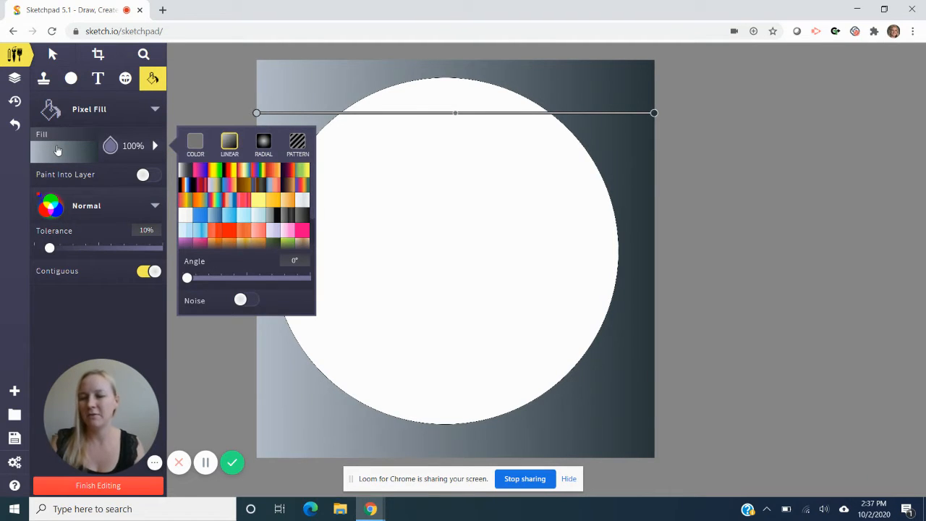
key(ctrl+z)
- Set the Pixel Fill to the solid grey #BFBFBF and fill the area outside the circle with it
click(76, 150)
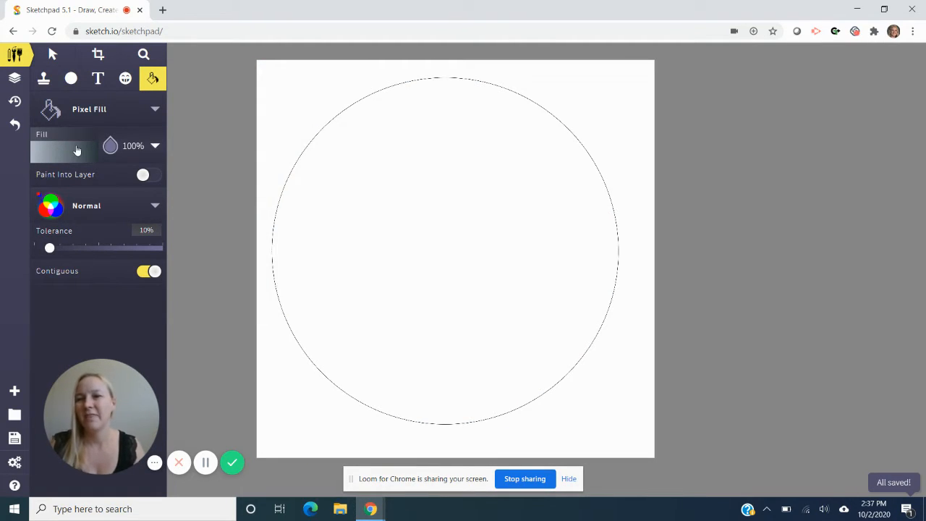
click(77, 150)
click(196, 142)
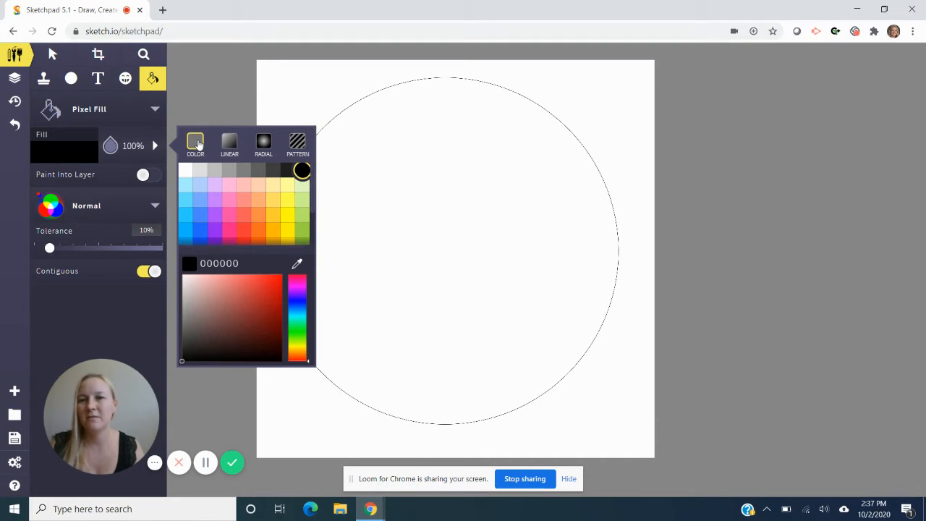
click(214, 170)
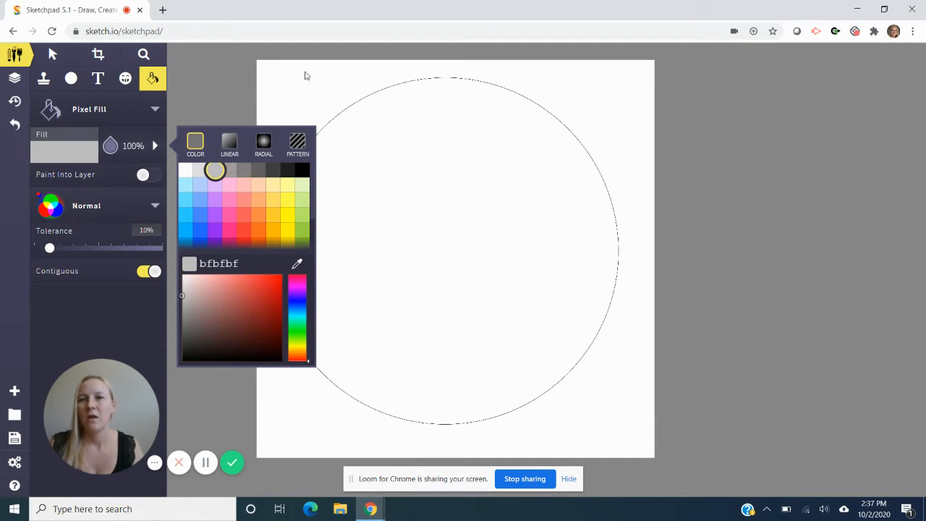
click(306, 89)
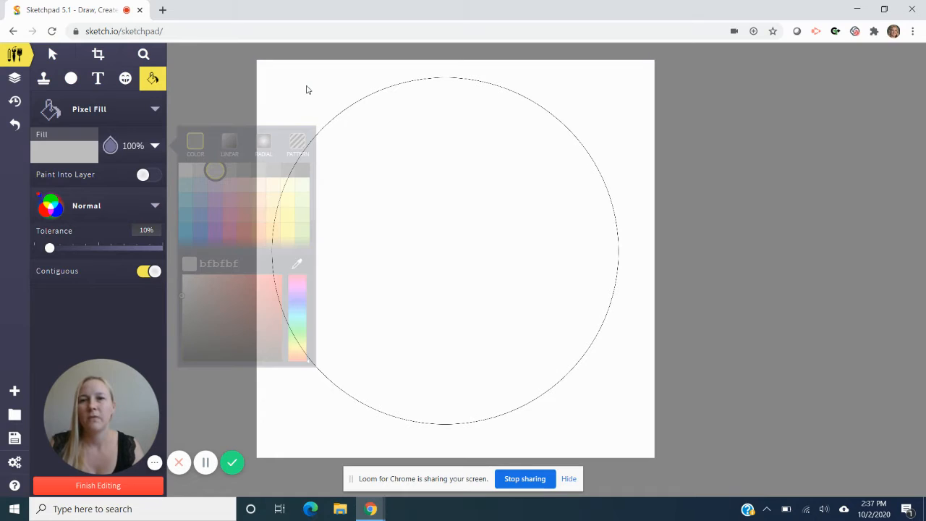
- Apply the #BFBFBF Pixel Fill to the area surrounding the circle
click(306, 89)
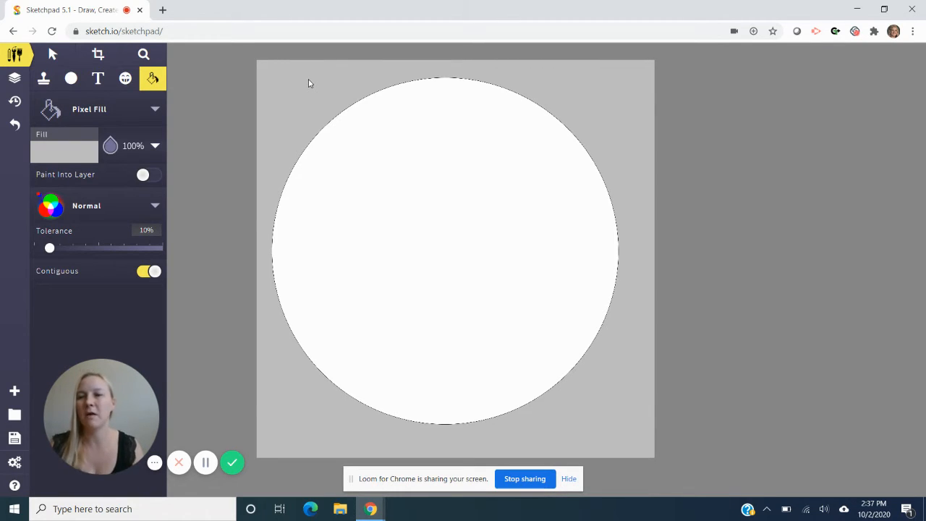
- Switch to the Stamp brush and examine the stamp designs available in its library
click(43, 79)
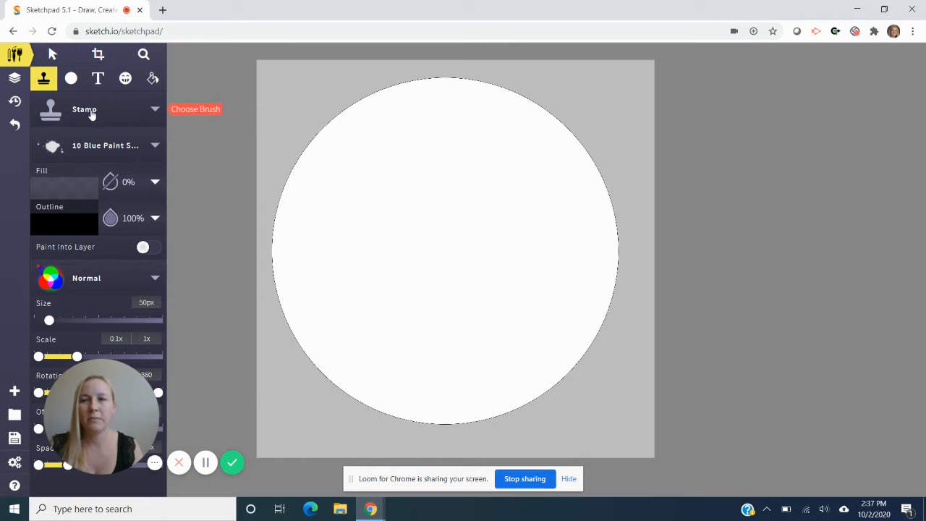
click(114, 148)
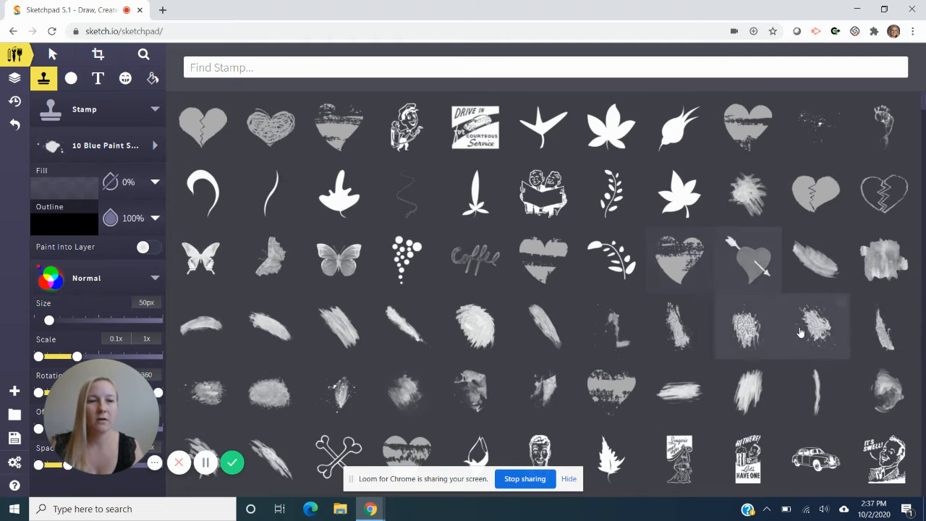
scroll(801, 333, down, 5)
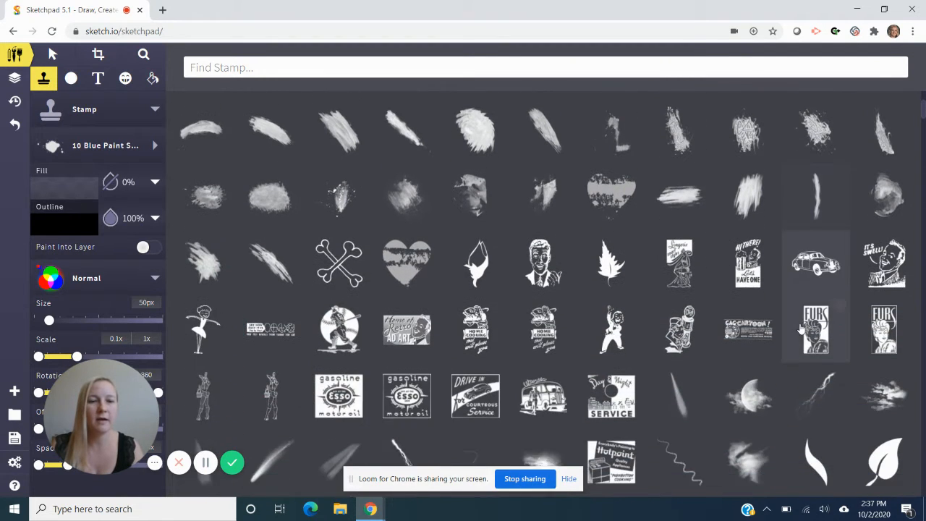
scroll(801, 328, down, 10)
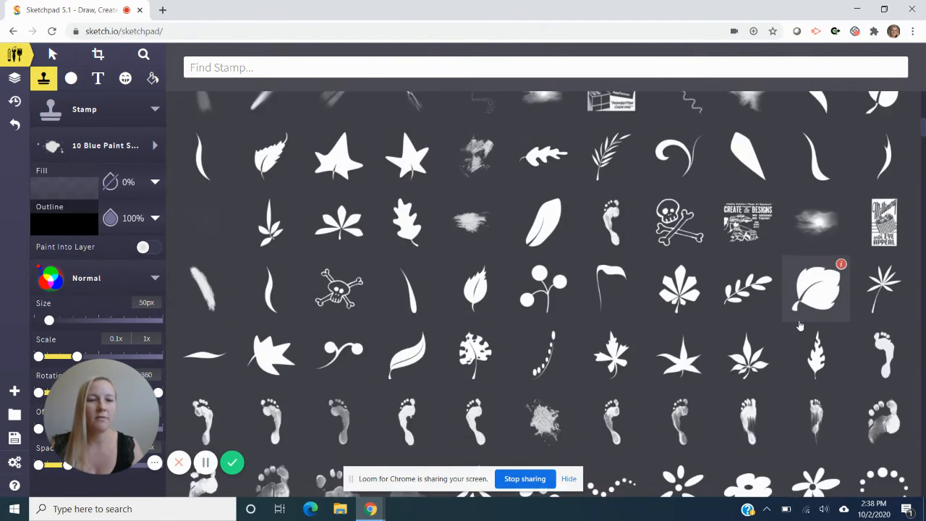
scroll(799, 326, down, 10)
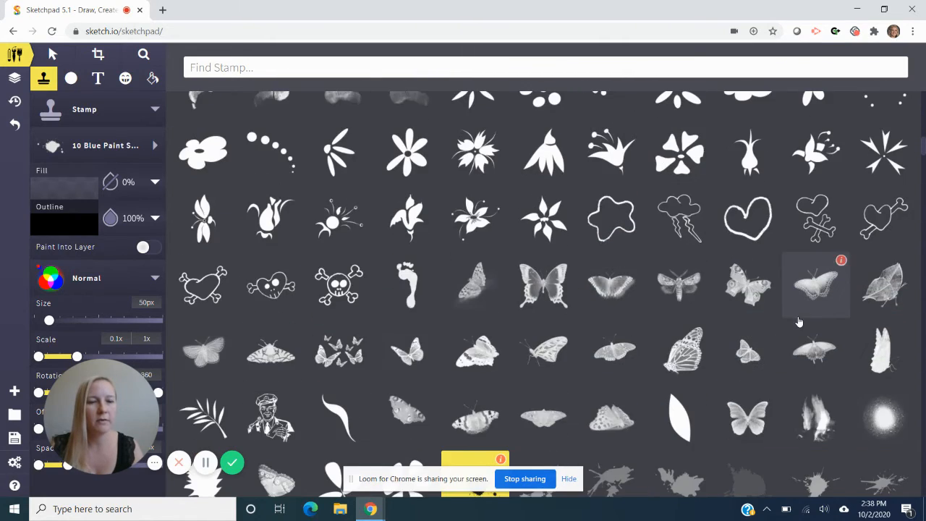
scroll(799, 322, down, 5)
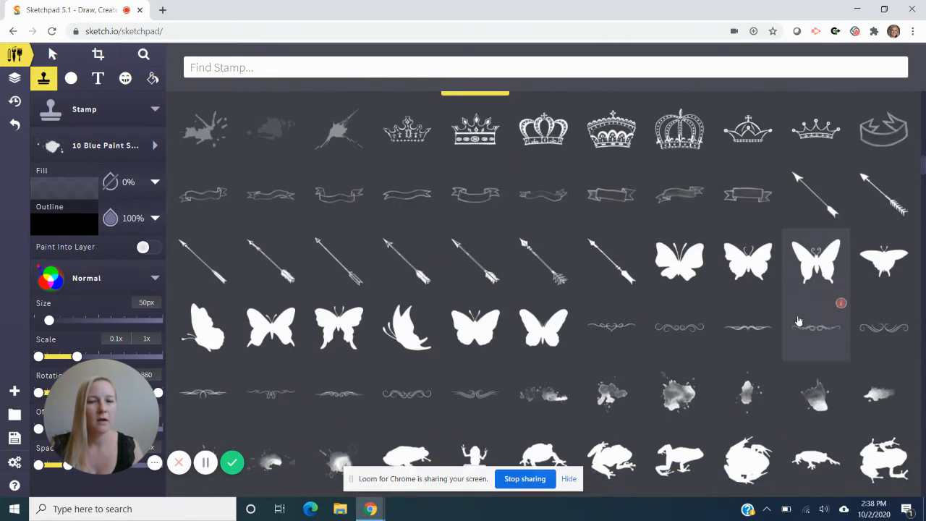
scroll(799, 319, down, 10)
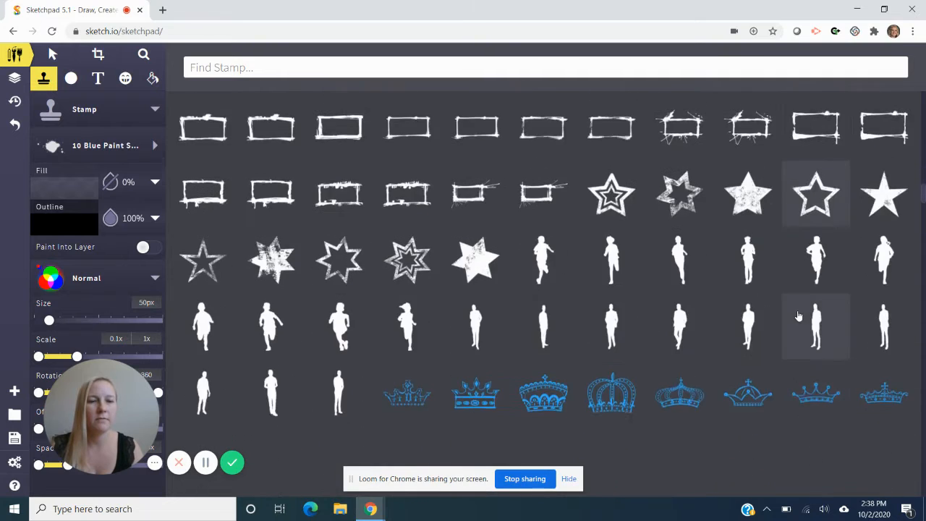
scroll(798, 316, down, 5)
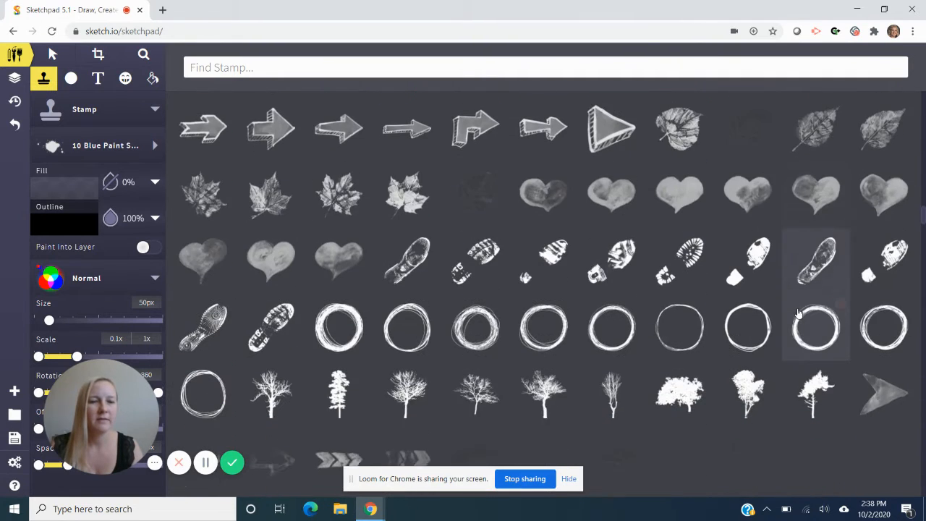
scroll(797, 302, down, 5)
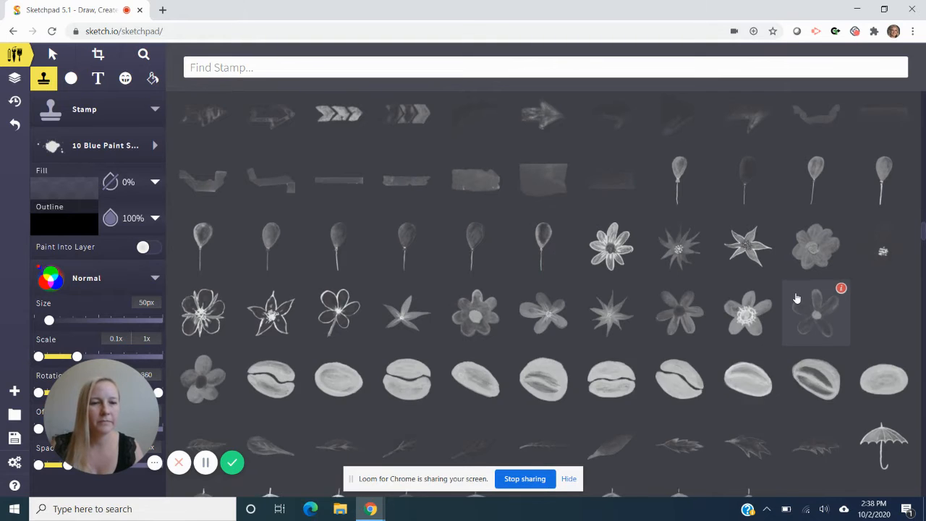
scroll(796, 298, down, 2)
scroll(796, 298, down, 5)
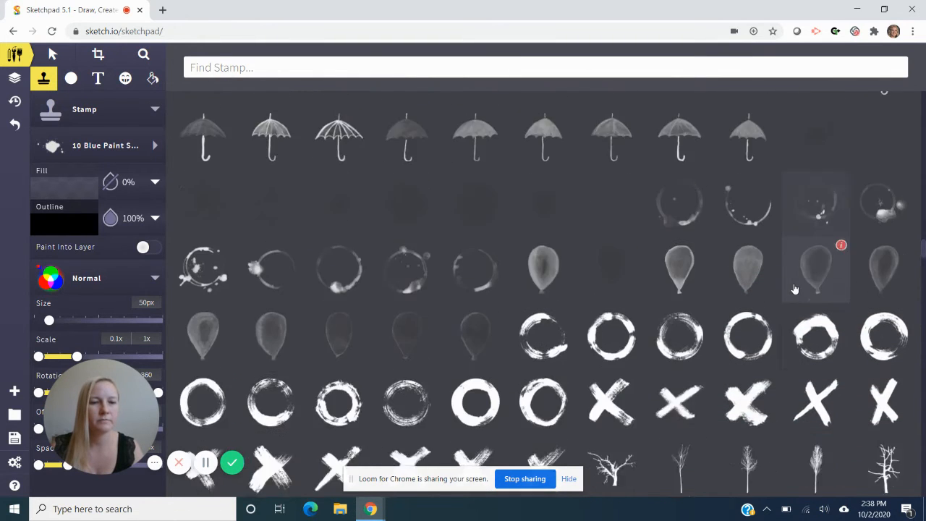
scroll(794, 288, down, 3)
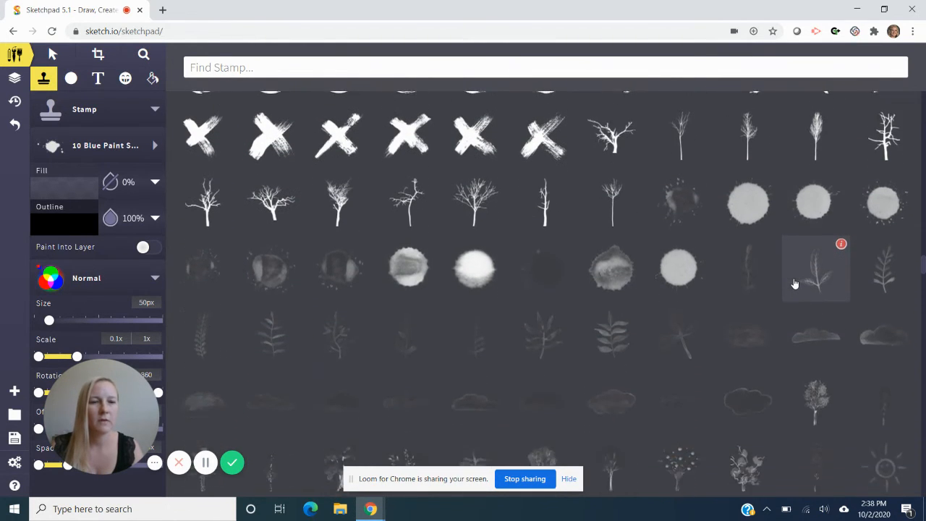
scroll(794, 282, down, 5)
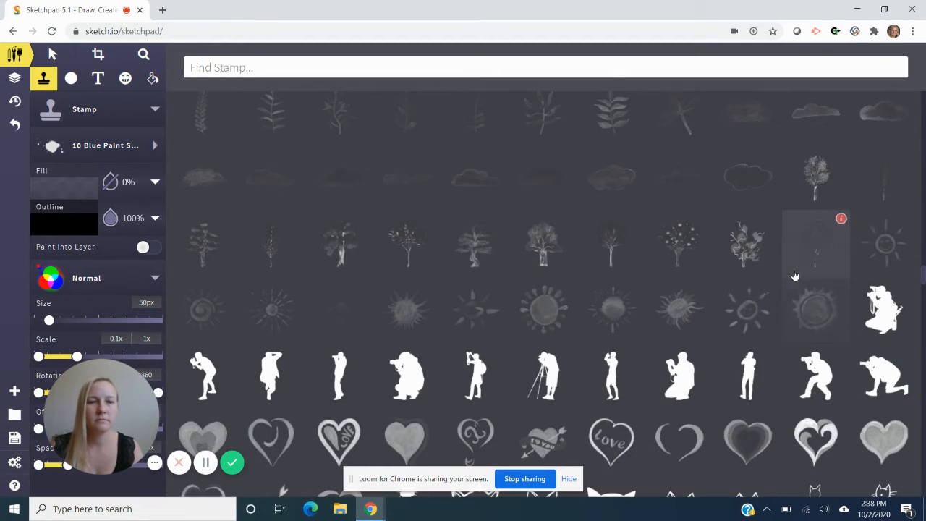
scroll(794, 275, up, 8)
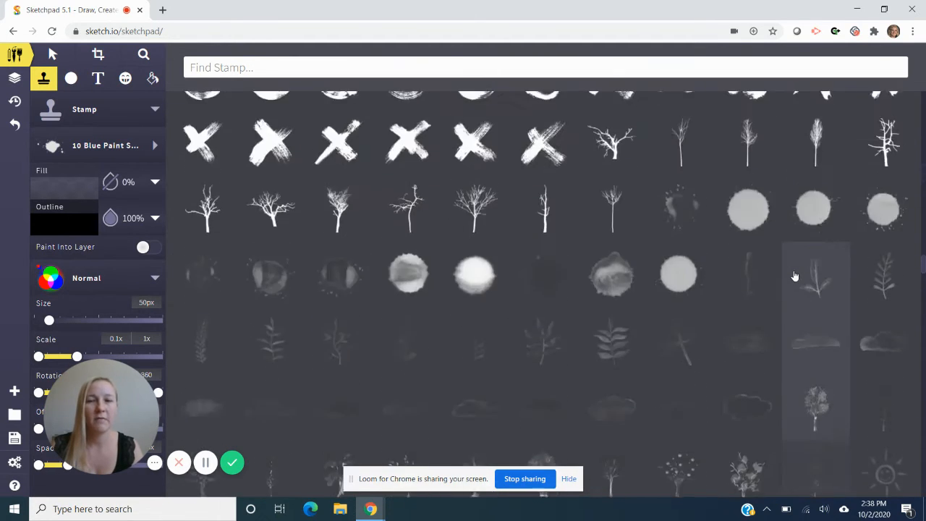
scroll(794, 276, up, 5)
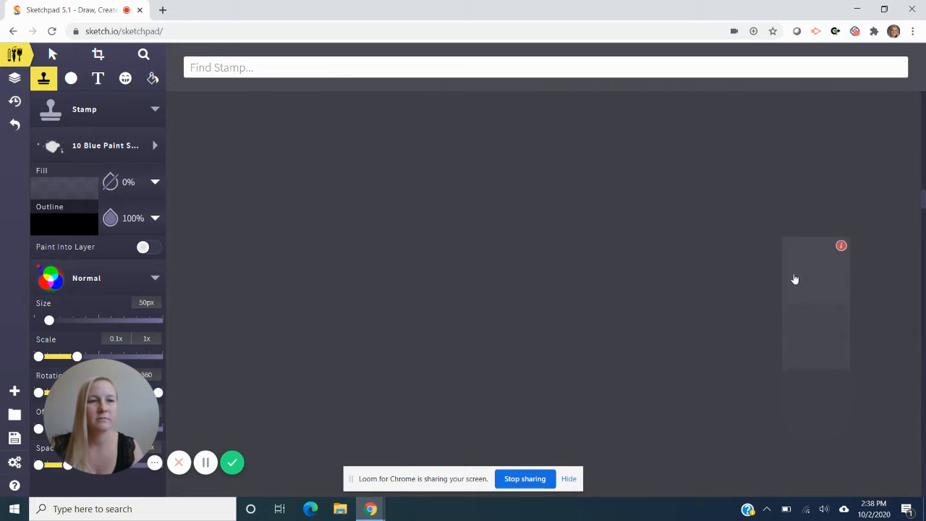
scroll(794, 279, up, 5)
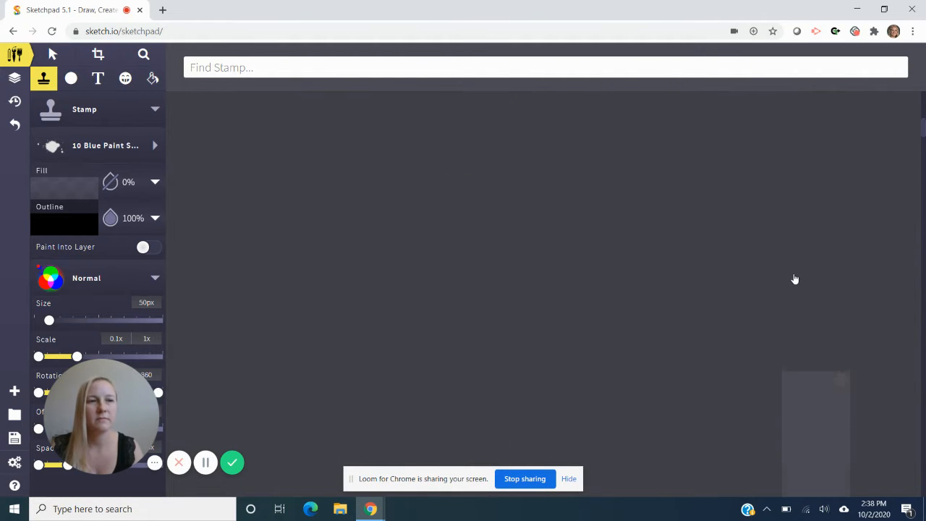
mouse_move(794, 278)
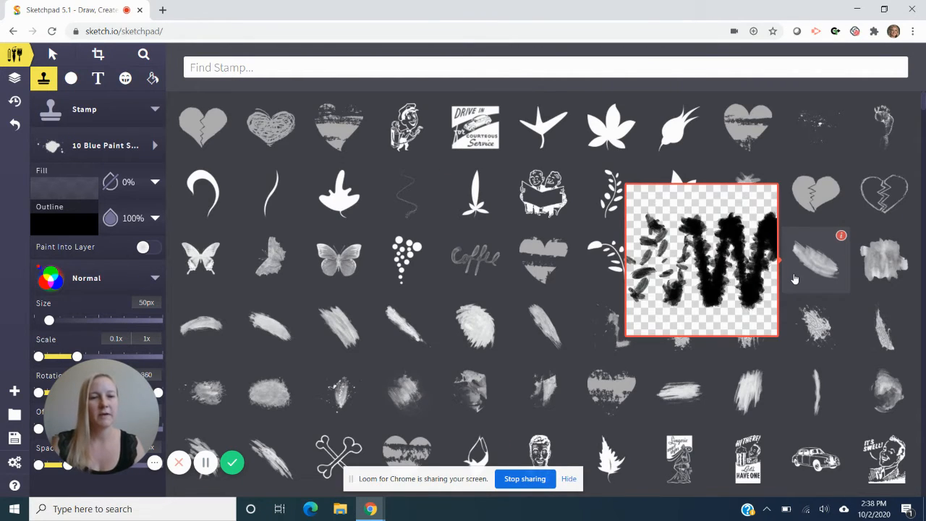
- Choose the forked lightning-bolt stamp and set its size to 483px and its maximum scale to 1.9x
scroll(639, 377, down, 3)
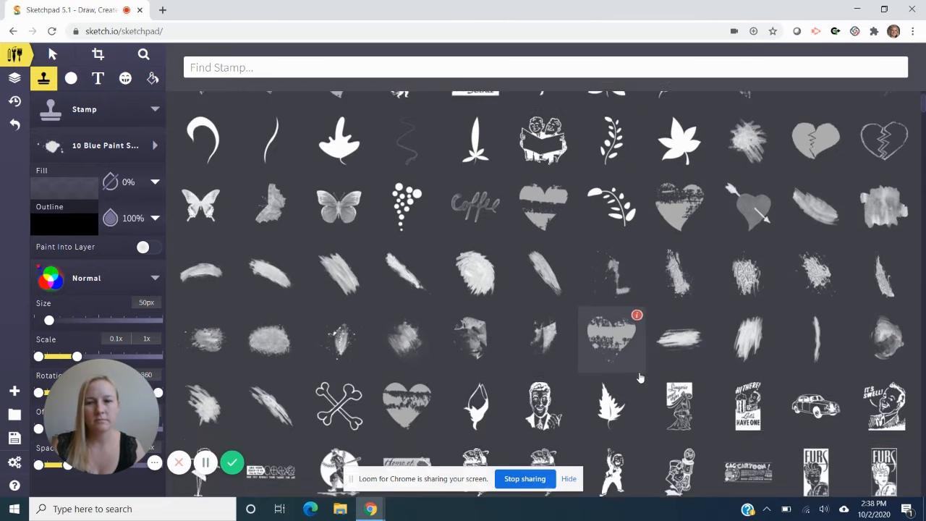
scroll(640, 377, down, 1)
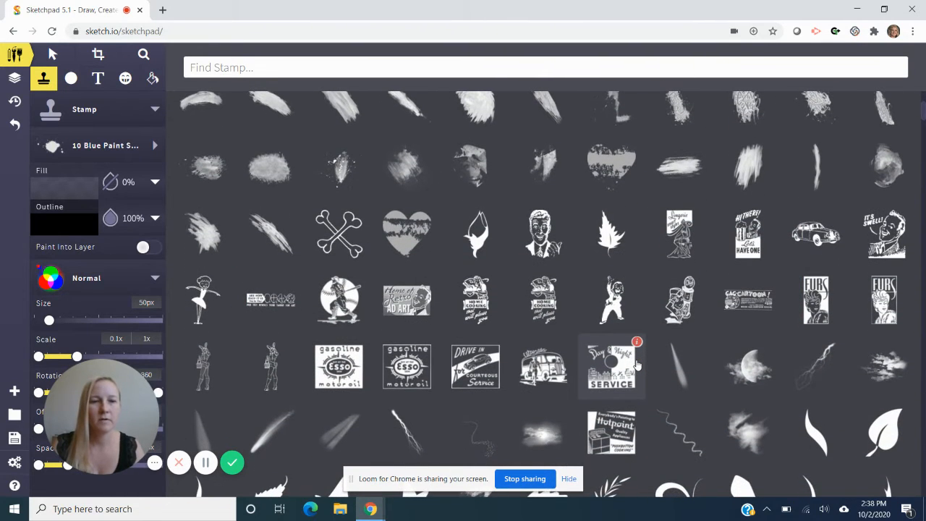
scroll(636, 359, down, 1)
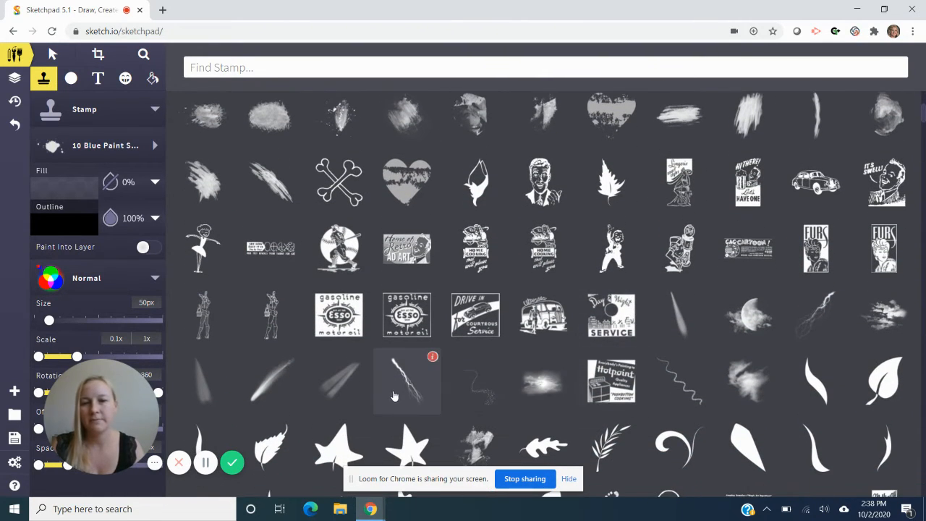
click(394, 396)
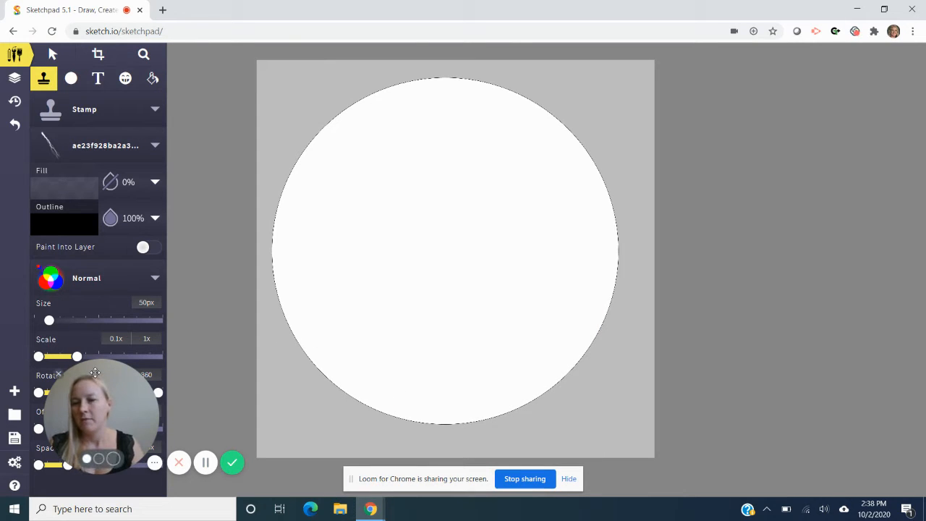
drag(110, 372, 726, 350)
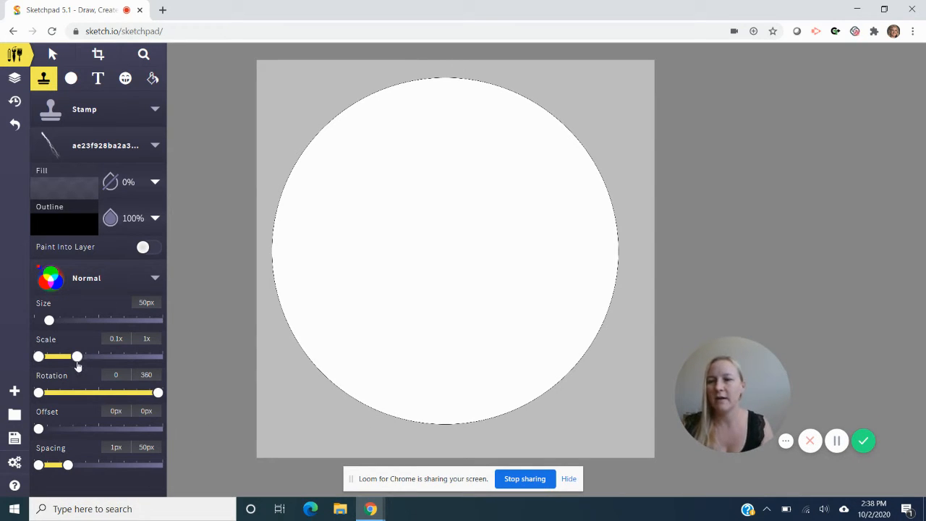
mouse_move(50, 321)
mouse_down()
mouse_move(159, 329)
mouse_move(153, 320)
mouse_up()
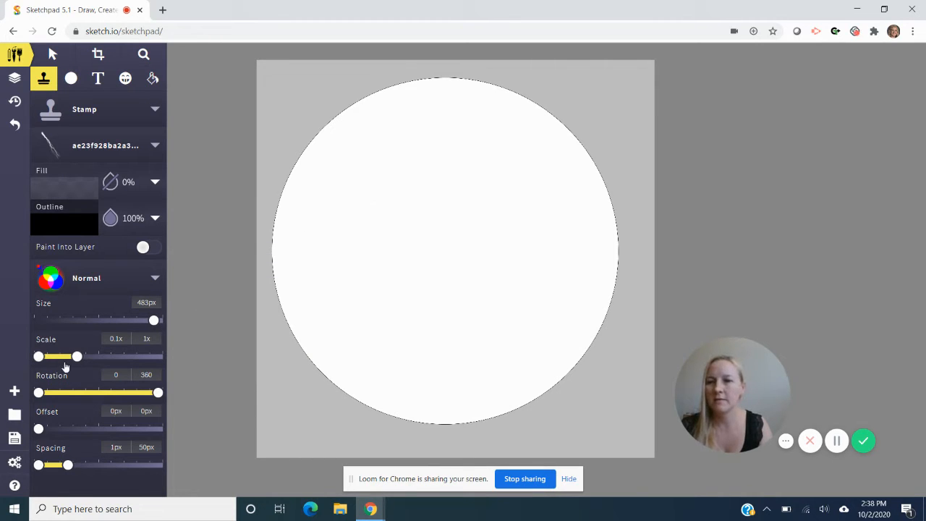
drag(76, 356, 112, 357)
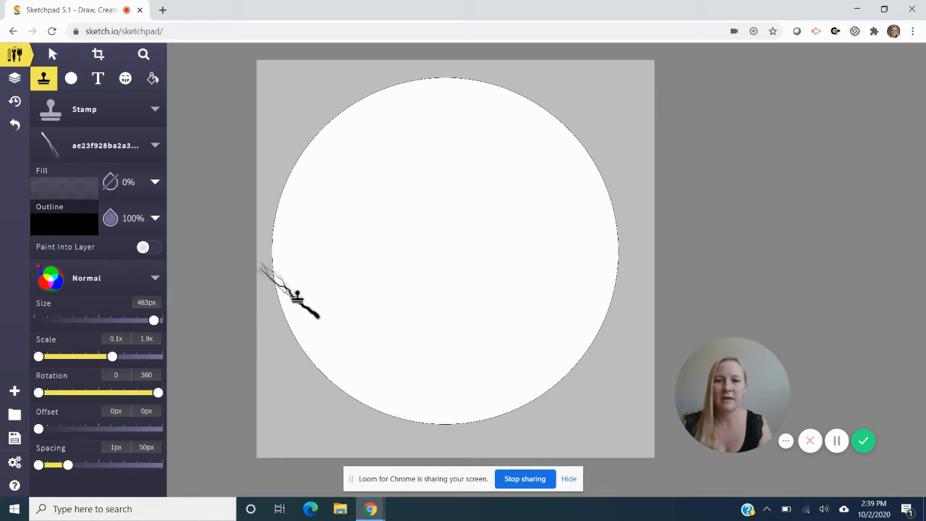
- Stamp single black lightning branches along the circle's left edge, raising the maximum scale to 2.2x for the last ones
click(299, 302)
click(300, 205)
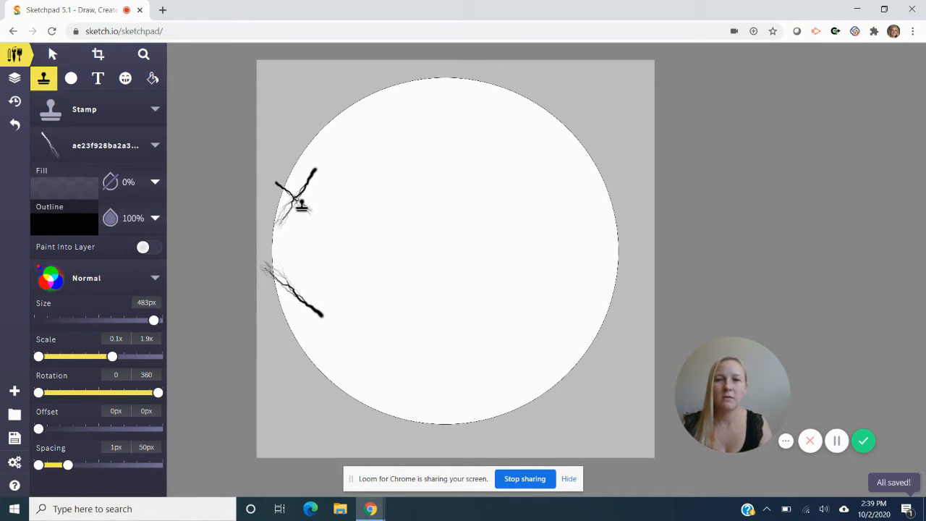
click(307, 220)
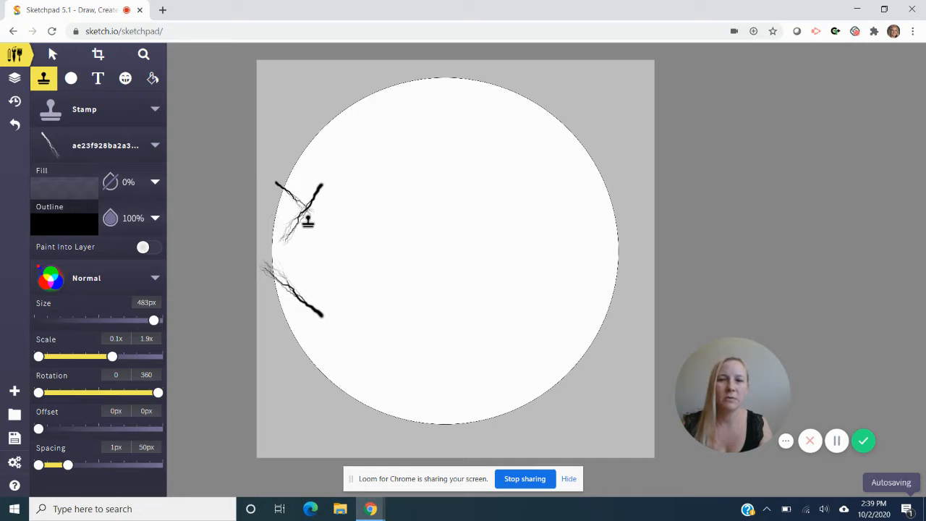
click(307, 260)
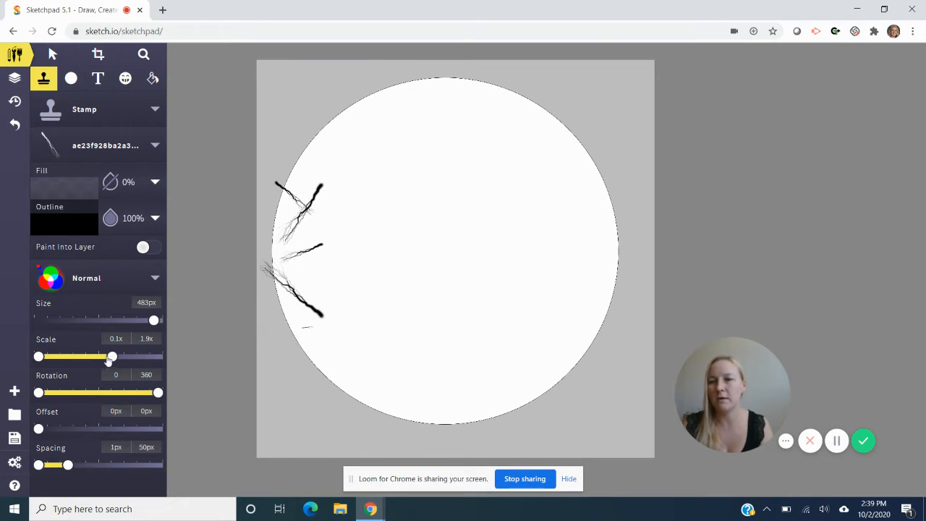
drag(110, 358, 112, 358)
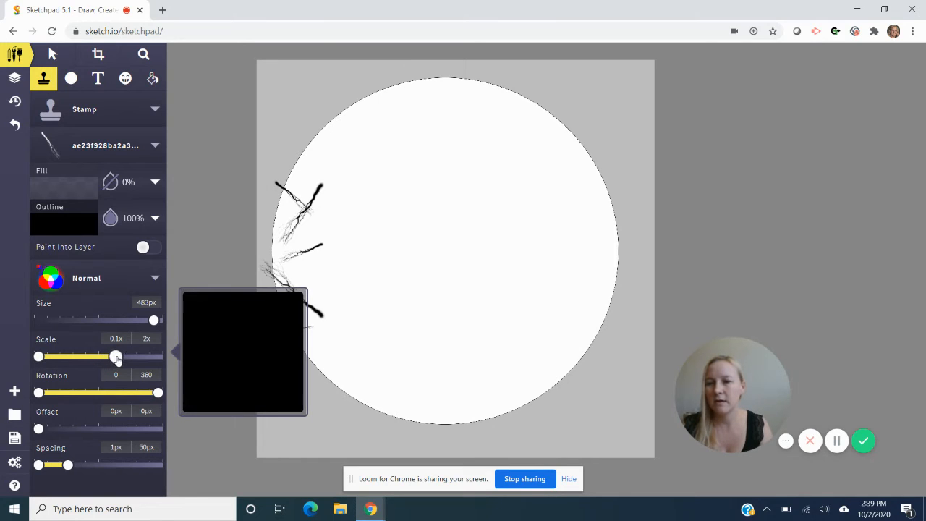
click(322, 274)
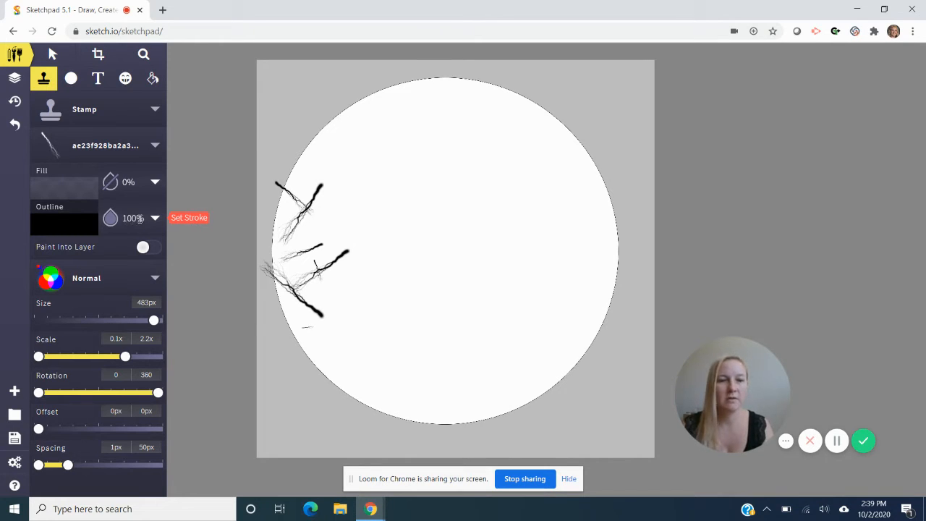
- Try a continuous lightning stamp stroke down the circle's lower-left edge, and undo that stroke
mouse_move(273, 257)
mouse_down()
mouse_move(291, 275)
mouse_move(333, 376)
mouse_up()
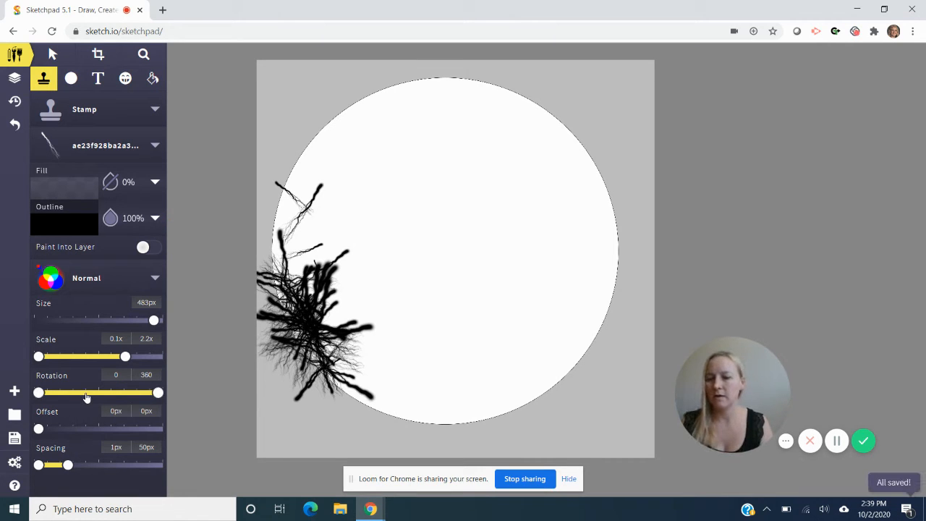
key(ctrl+z)
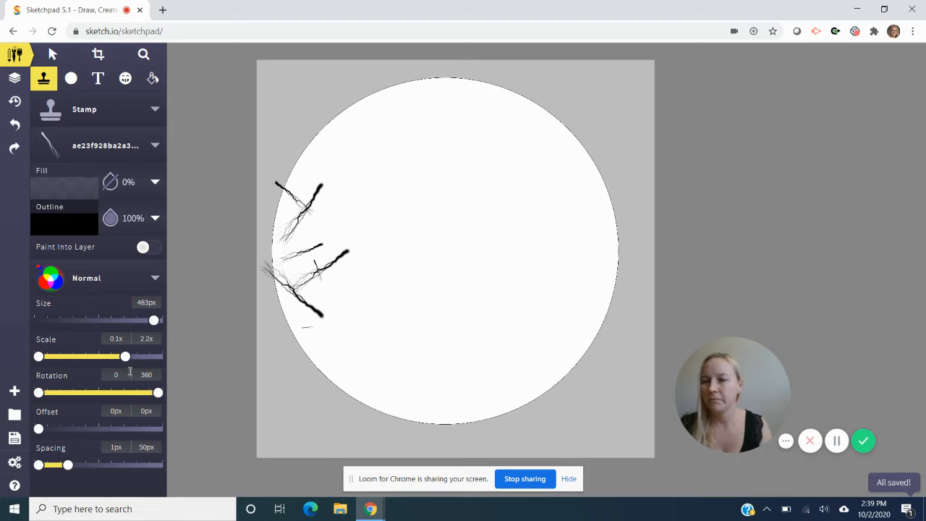
- Set the stamp's maximum scale to 1.7x and paint dense black lightning branches around the circle's edge and across its inside
drag(126, 362, 109, 362)
click(334, 368)
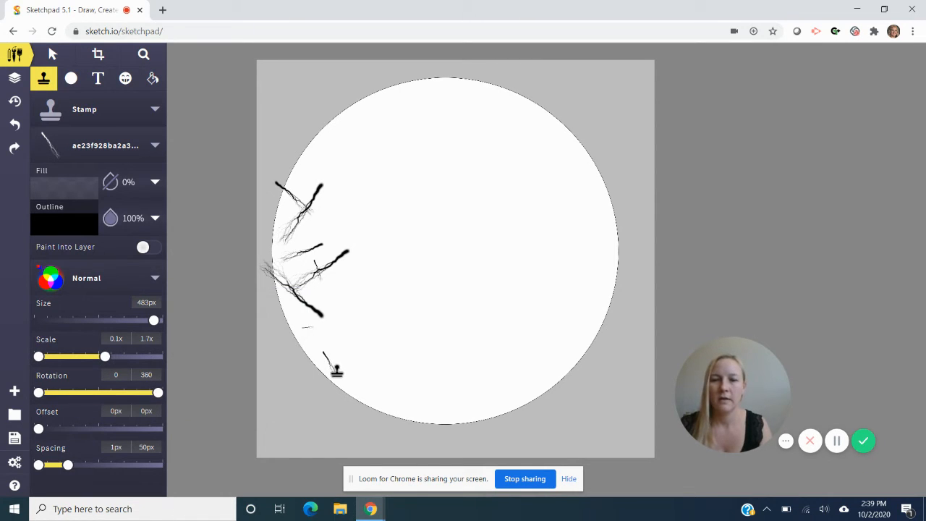
mouse_move(336, 370)
mouse_down()
mouse_move(423, 409)
mouse_move(617, 341)
mouse_move(622, 194)
mouse_move(558, 120)
mouse_move(454, 94)
mouse_move(402, 103)
mouse_move(339, 139)
mouse_move(317, 170)
mouse_move(299, 257)
mouse_move(315, 366)
mouse_move(333, 394)
mouse_move(257, 282)
mouse_move(257, 199)
mouse_move(288, 343)
mouse_move(304, 356)
mouse_move(285, 244)
mouse_move(299, 171)
mouse_move(340, 123)
mouse_move(316, 185)
mouse_move(359, 349)
mouse_move(346, 354)
mouse_move(386, 418)
mouse_move(437, 430)
mouse_move(387, 420)
mouse_move(459, 421)
mouse_move(648, 228)
mouse_move(588, 397)
mouse_move(472, 465)
mouse_move(463, 437)
mouse_move(577, 362)
mouse_move(613, 300)
mouse_move(615, 268)
mouse_move(587, 154)
mouse_move(516, 112)
mouse_move(437, 108)
mouse_move(398, 132)
mouse_move(353, 193)
mouse_move(504, 221)
mouse_move(318, 327)
mouse_move(404, 358)
mouse_move(378, 289)
mouse_move(420, 339)
mouse_move(369, 318)
mouse_move(405, 174)
mouse_move(567, 312)
mouse_move(550, 166)
mouse_move(390, 261)
mouse_move(492, 383)
mouse_move(522, 353)
mouse_up()
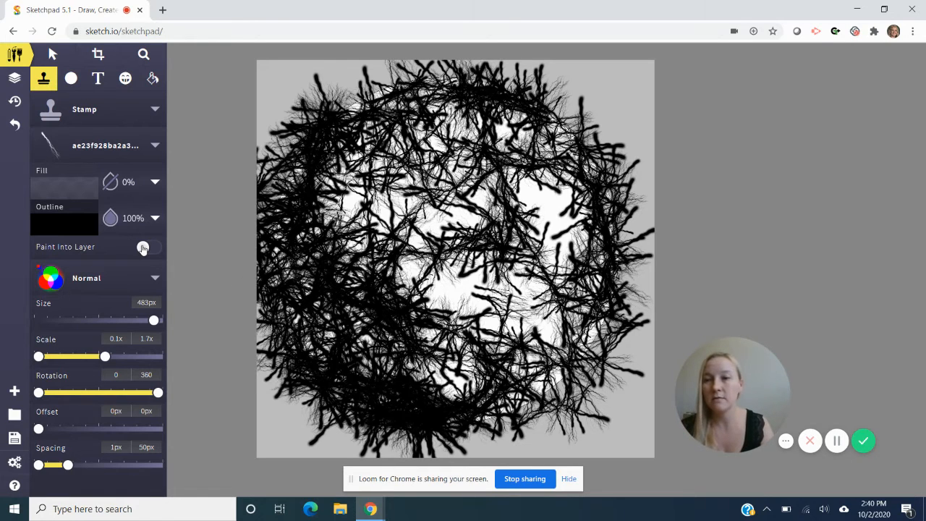
- Set the stamp's Outline colour to white #FFFFFF and paint lightning branches over the centre of the circle
click(77, 228)
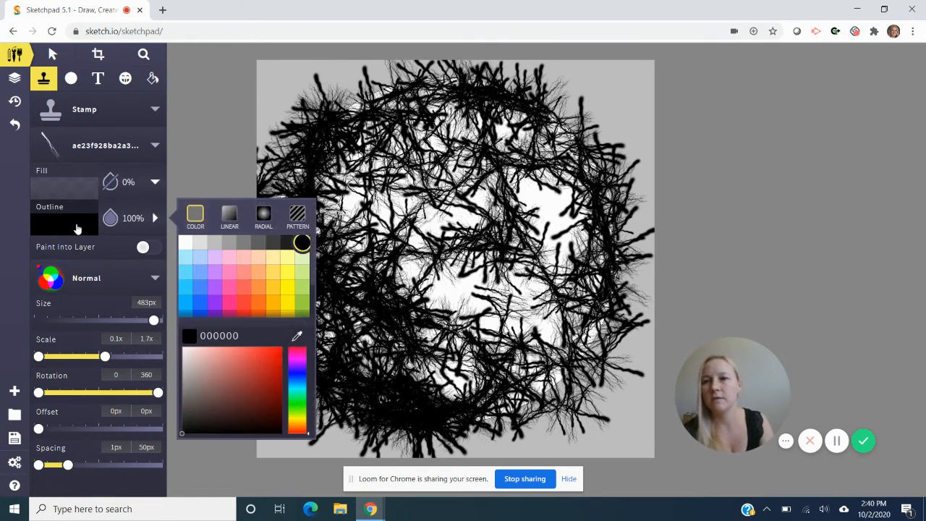
click(184, 244)
mouse_move(524, 166)
mouse_down()
mouse_move(474, 168)
mouse_move(358, 256)
mouse_move(494, 297)
mouse_move(513, 199)
mouse_move(513, 249)
mouse_move(508, 216)
mouse_move(458, 246)
mouse_move(488, 277)
mouse_move(523, 247)
mouse_up()
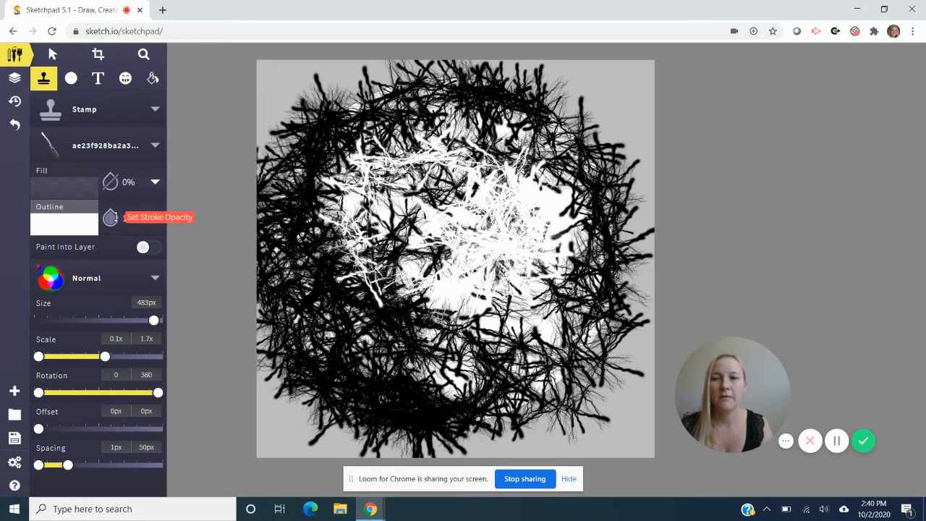
- Set the stamp's outline opacity to 25% and paint translucent white lightning branches over the dark ring around the circle's centre
click(110, 217)
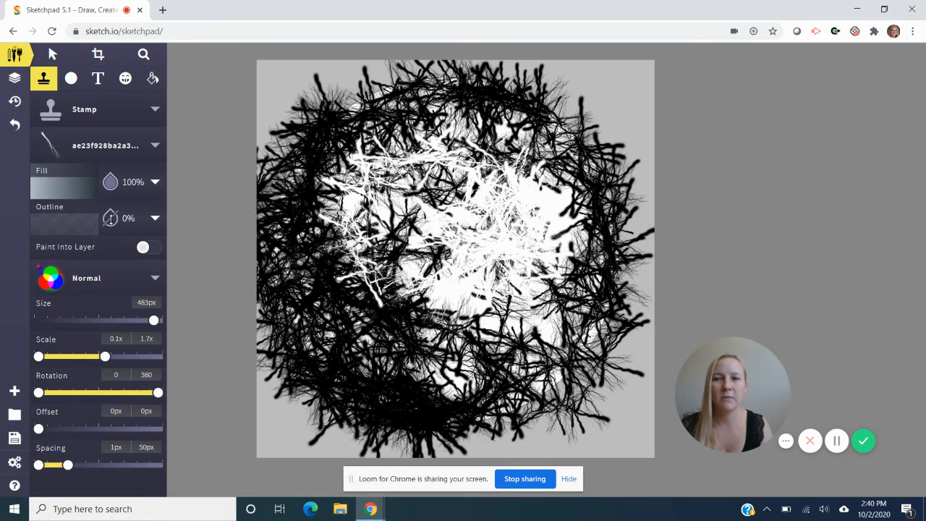
click(110, 217)
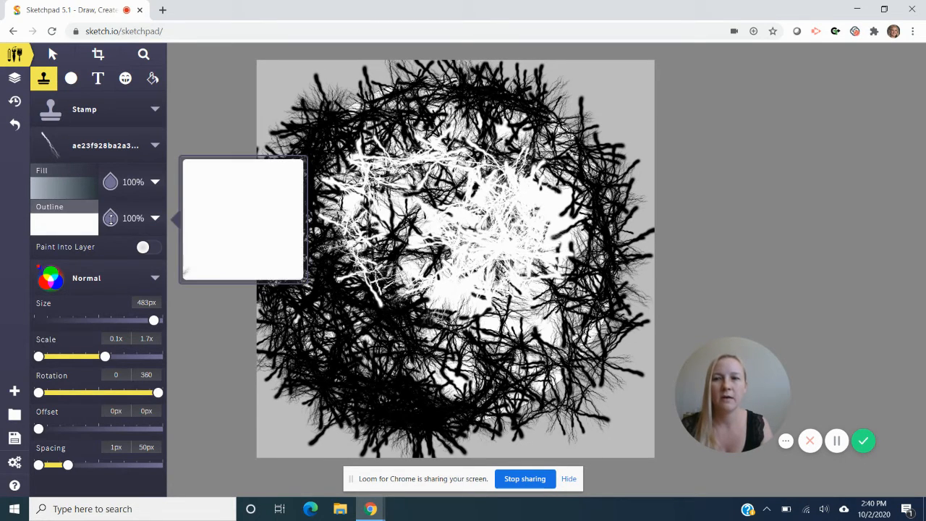
click(110, 181)
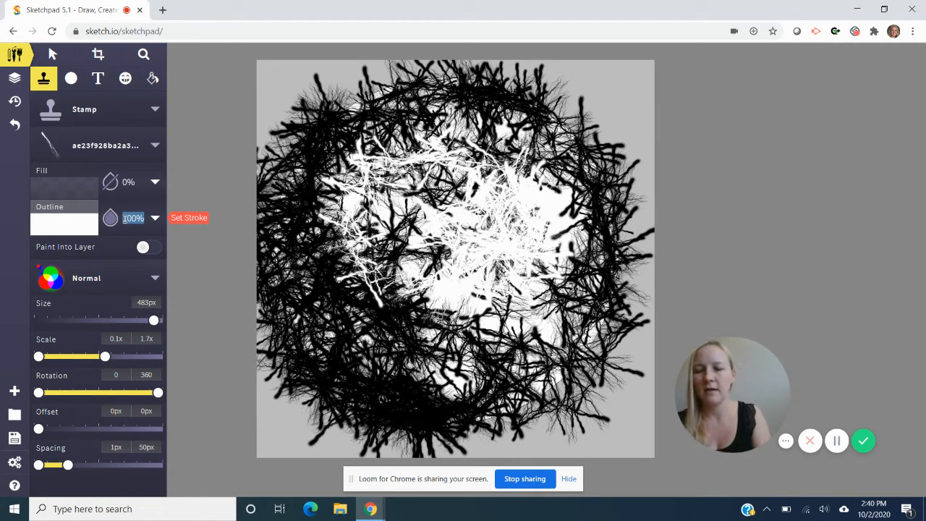
text(25)
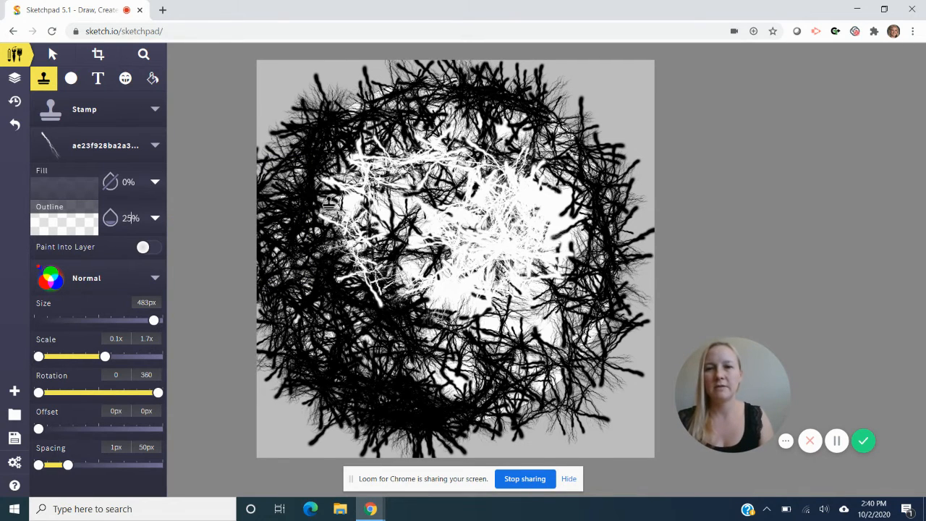
mouse_move(329, 202)
mouse_down()
mouse_move(318, 244)
mouse_move(337, 283)
mouse_move(402, 305)
mouse_move(470, 360)
mouse_move(417, 369)
mouse_move(361, 316)
mouse_move(331, 251)
mouse_move(326, 306)
mouse_move(353, 337)
mouse_move(484, 368)
mouse_move(518, 352)
mouse_move(374, 295)
mouse_move(500, 368)
mouse_move(421, 382)
mouse_move(413, 375)
mouse_move(650, 252)
mouse_move(592, 265)
mouse_move(583, 307)
mouse_move(568, 209)
mouse_move(536, 160)
mouse_move(462, 136)
mouse_move(414, 165)
mouse_move(482, 157)
mouse_move(435, 150)
mouse_move(403, 160)
mouse_up()
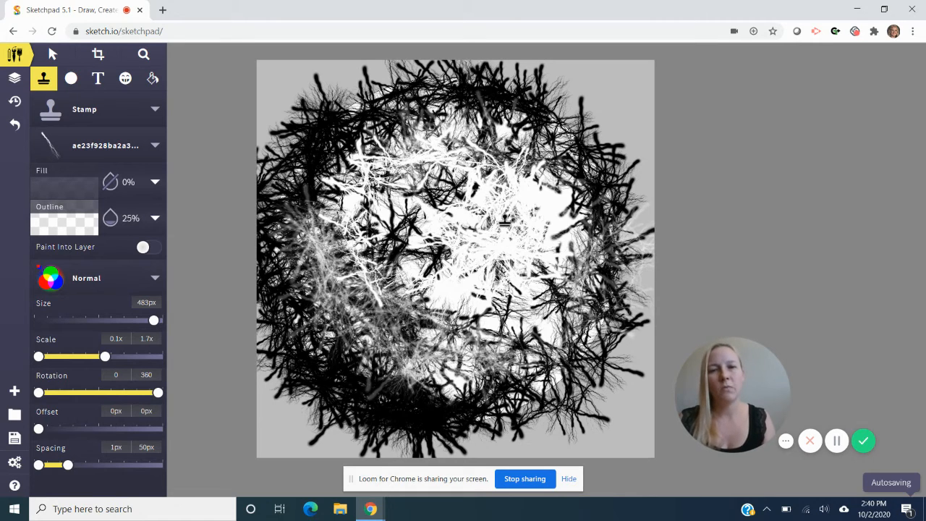
mouse_move(513, 132)
mouse_down()
mouse_move(396, 130)
mouse_move(333, 188)
mouse_move(331, 210)
mouse_move(327, 185)
mouse_move(352, 155)
mouse_move(300, 278)
mouse_move(358, 379)
mouse_move(406, 403)
mouse_move(454, 394)
mouse_move(515, 400)
mouse_move(526, 330)
mouse_move(483, 305)
mouse_move(399, 297)
mouse_move(375, 206)
mouse_move(430, 197)
mouse_move(392, 279)
mouse_move(420, 228)
mouse_move(474, 212)
mouse_move(416, 277)
mouse_move(492, 245)
mouse_move(418, 226)
mouse_move(554, 282)
mouse_move(551, 207)
mouse_up()
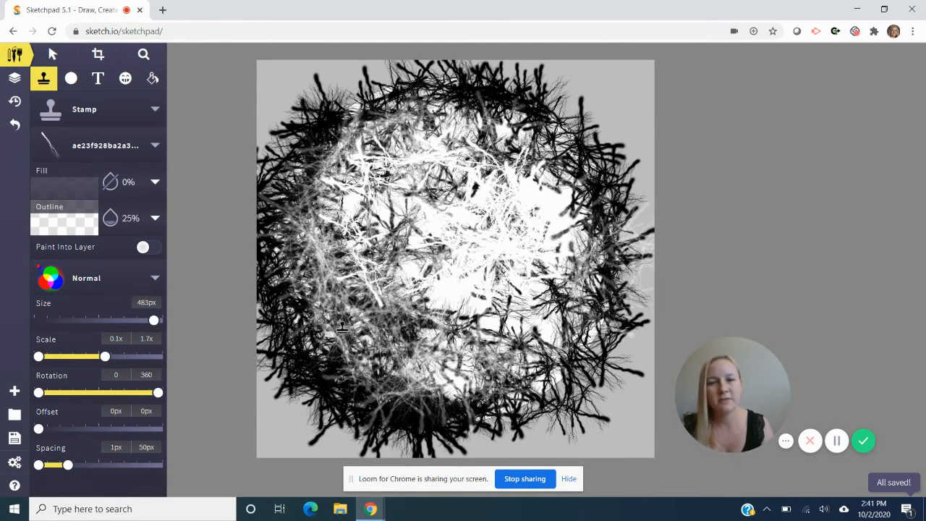
- Paint black #000000 lightning branches across the circle at 25% outline opacity, and over its centre at 10%
click(86, 229)
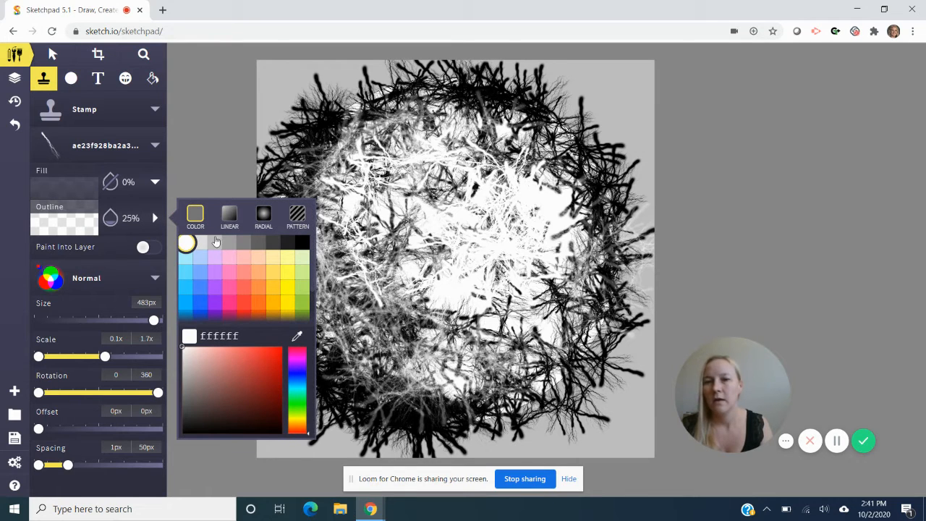
click(303, 247)
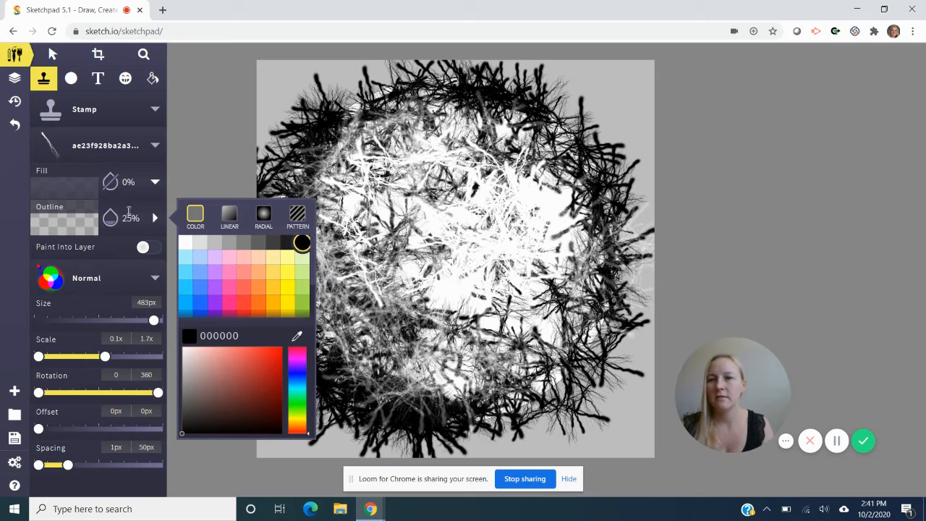
click(349, 125)
mouse_move(350, 124)
mouse_down()
mouse_move(290, 256)
mouse_move(286, 248)
mouse_move(359, 366)
mouse_move(413, 389)
mouse_move(386, 364)
mouse_move(340, 230)
mouse_move(374, 136)
mouse_move(373, 275)
mouse_move(405, 113)
mouse_move(369, 280)
mouse_move(390, 325)
mouse_move(493, 365)
mouse_move(469, 379)
mouse_move(405, 386)
mouse_move(500, 396)
mouse_move(517, 386)
mouse_move(492, 399)
mouse_move(365, 355)
mouse_move(340, 332)
mouse_move(319, 284)
mouse_move(322, 197)
mouse_move(344, 164)
mouse_move(405, 120)
mouse_move(473, 94)
mouse_move(423, 97)
mouse_move(346, 126)
mouse_move(394, 106)
mouse_move(367, 113)
mouse_move(377, 109)
mouse_move(449, 100)
mouse_move(370, 106)
mouse_move(494, 107)
mouse_move(471, 96)
mouse_move(552, 85)
mouse_move(597, 112)
mouse_move(624, 236)
mouse_move(628, 323)
mouse_move(595, 375)
mouse_move(491, 441)
mouse_move(549, 368)
mouse_move(572, 312)
mouse_move(566, 231)
mouse_move(560, 224)
mouse_move(557, 302)
mouse_move(491, 336)
mouse_move(456, 320)
mouse_move(432, 274)
mouse_up()
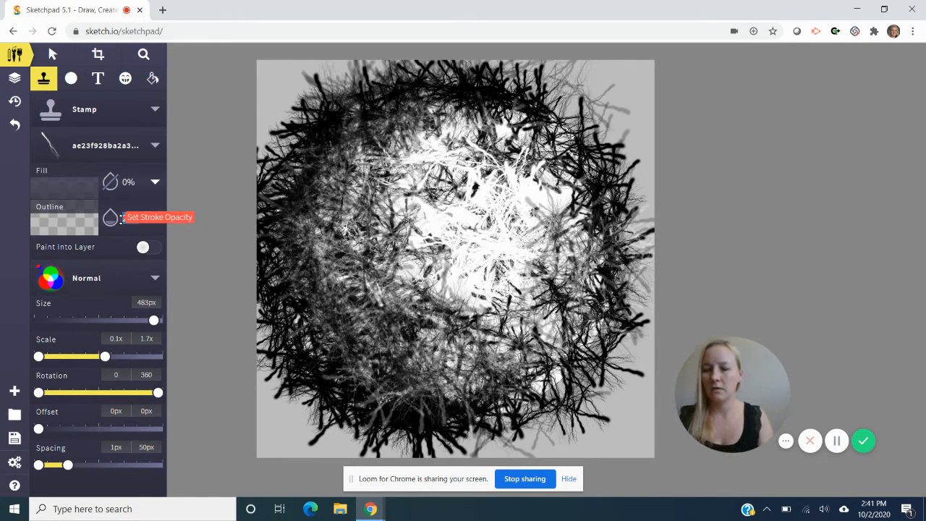
text(10)
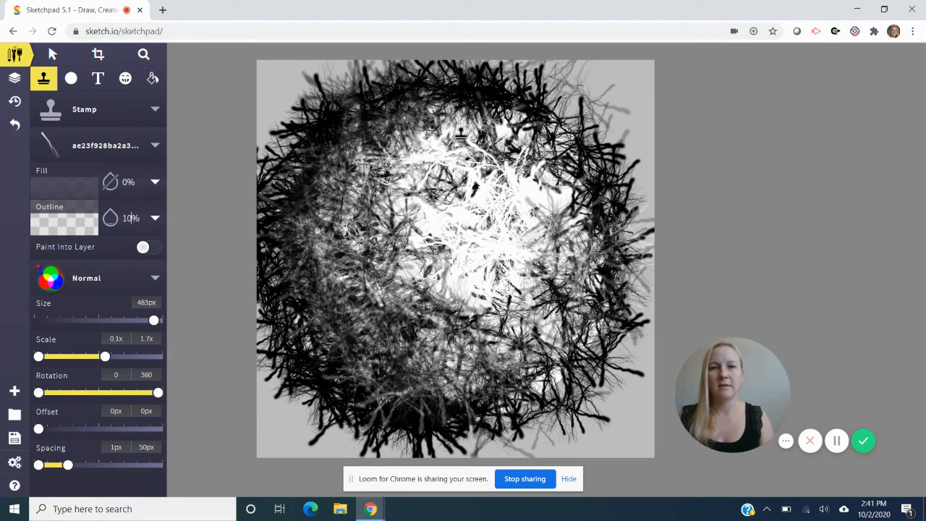
mouse_move(444, 139)
mouse_down()
mouse_move(394, 221)
mouse_move(464, 280)
mouse_move(525, 254)
mouse_move(528, 220)
mouse_move(517, 185)
mouse_move(471, 163)
mouse_move(427, 235)
mouse_move(455, 294)
mouse_move(506, 291)
mouse_move(522, 276)
mouse_move(453, 263)
mouse_move(401, 201)
mouse_move(424, 165)
mouse_move(537, 174)
mouse_move(559, 260)
mouse_move(460, 271)
mouse_move(420, 246)
mouse_move(425, 157)
mouse_move(481, 133)
mouse_move(397, 159)
mouse_move(472, 159)
mouse_move(455, 185)
mouse_move(479, 235)
mouse_move(512, 193)
mouse_move(465, 183)
mouse_up()
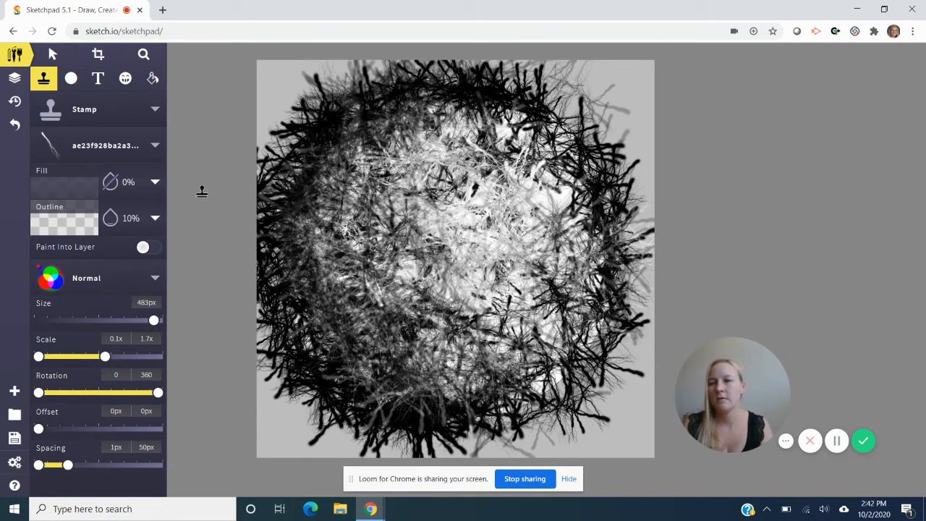
- Set the stamp's Outline colour to white #FFFFFF and stamp faint lightning branches on the upper-left inside of the circle
click(83, 226)
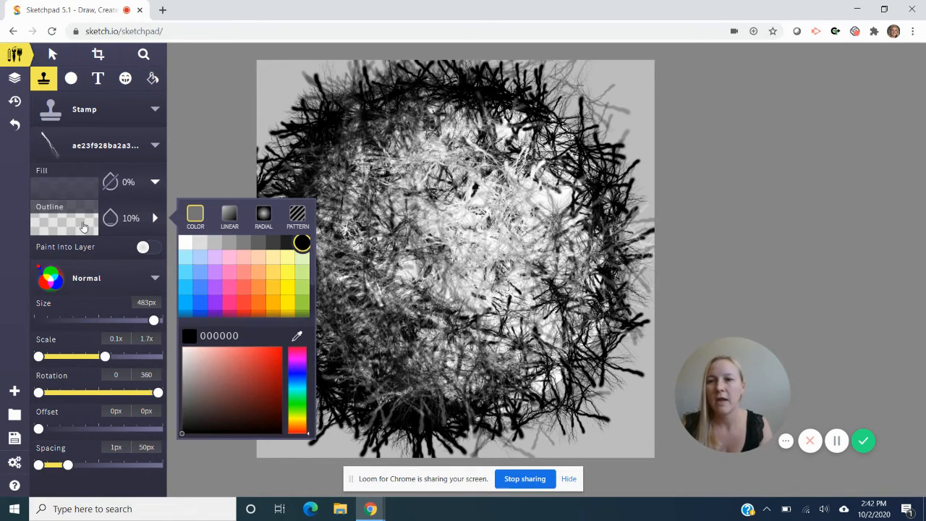
click(187, 243)
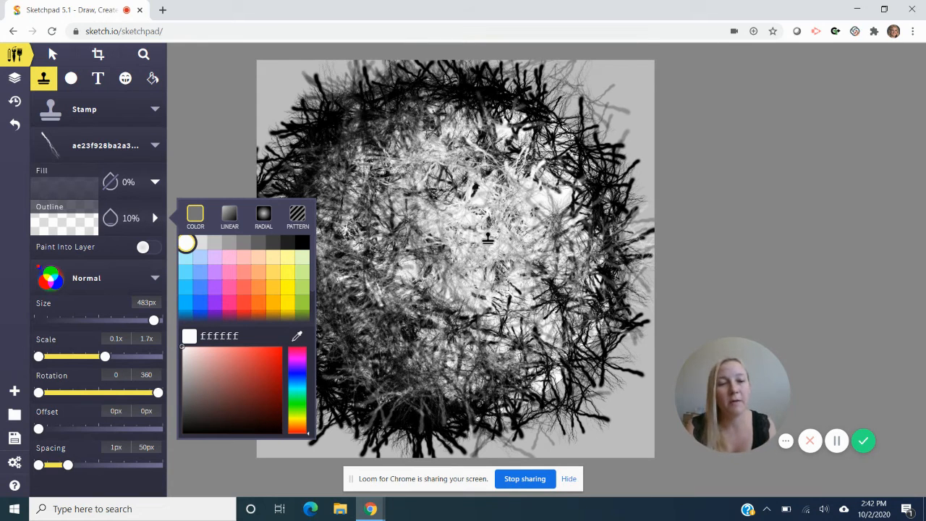
click(405, 159)
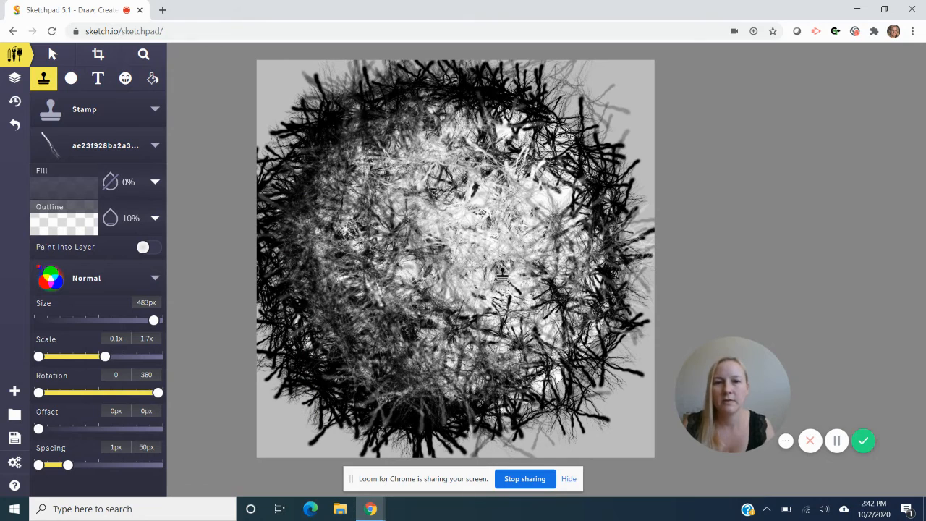
- Try a white lightning stroke over the circle's centre at 80% outline opacity, and undo that stroke
click(91, 226)
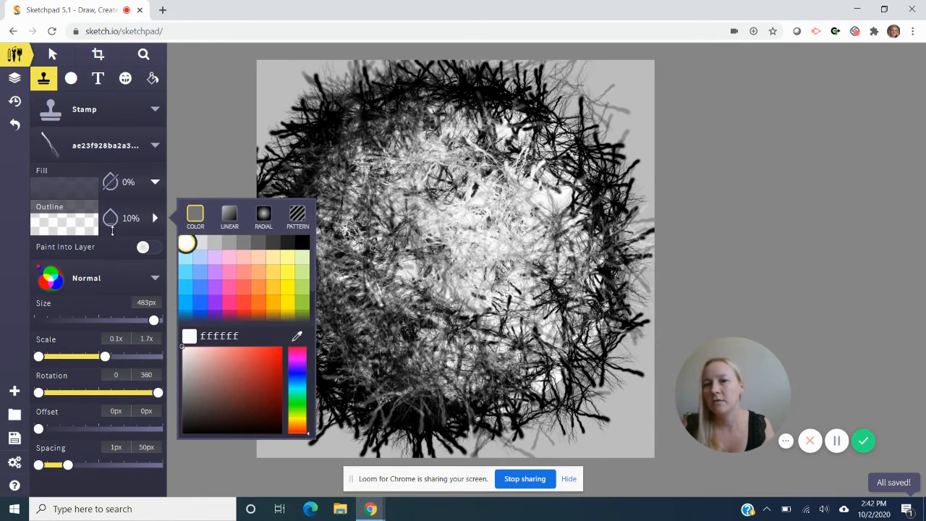
click(182, 242)
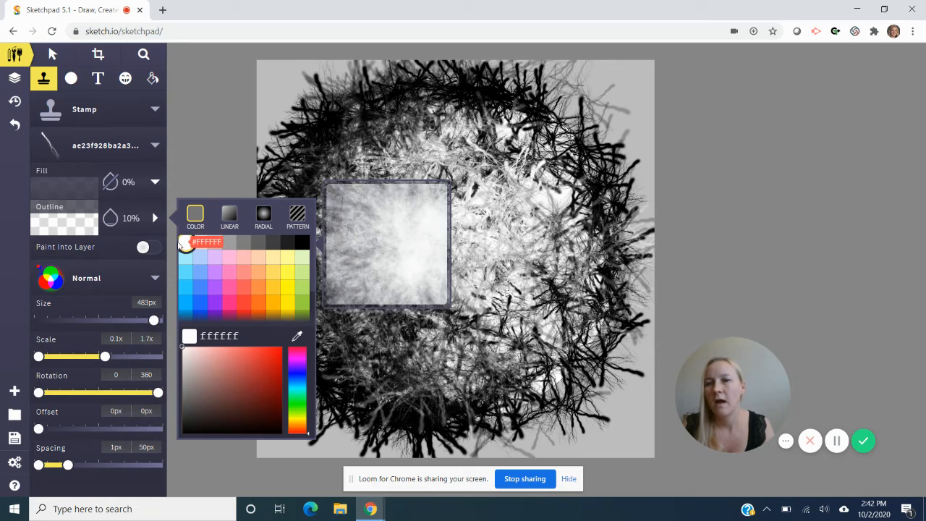
click(114, 218)
click(114, 219)
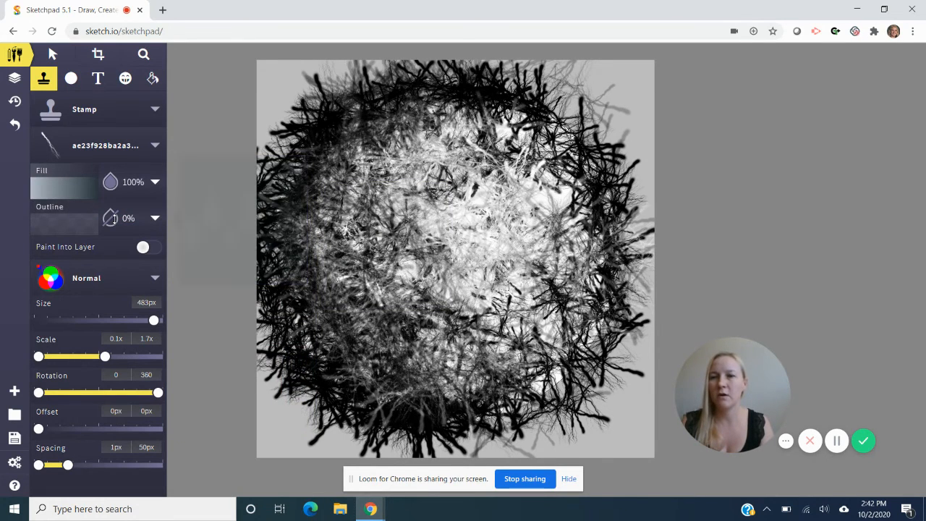
click(114, 218)
click(110, 182)
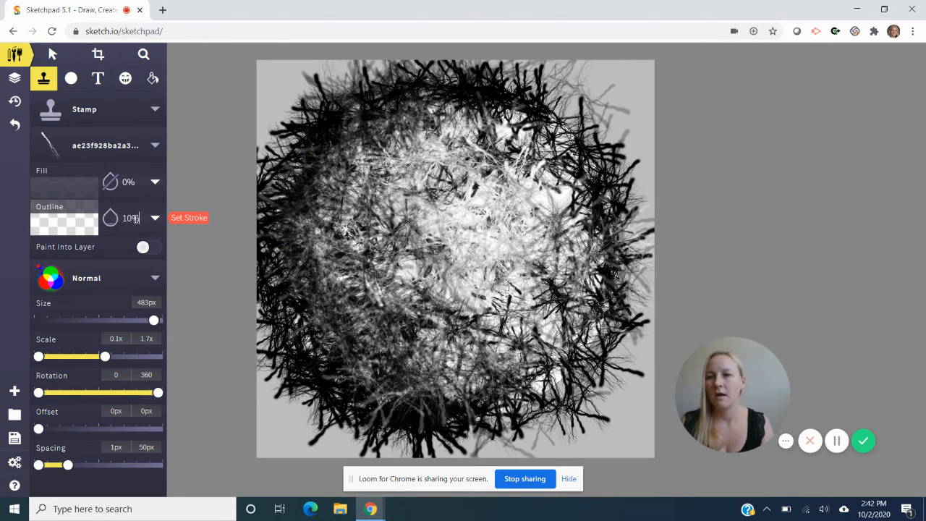
text(80)
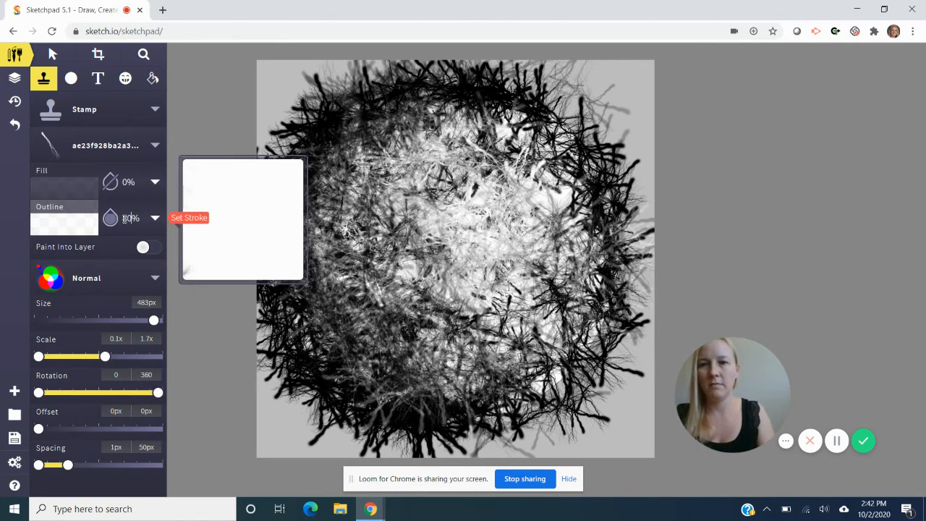
mouse_move(491, 215)
mouse_down()
mouse_move(448, 239)
mouse_move(495, 272)
mouse_move(503, 261)
mouse_up()
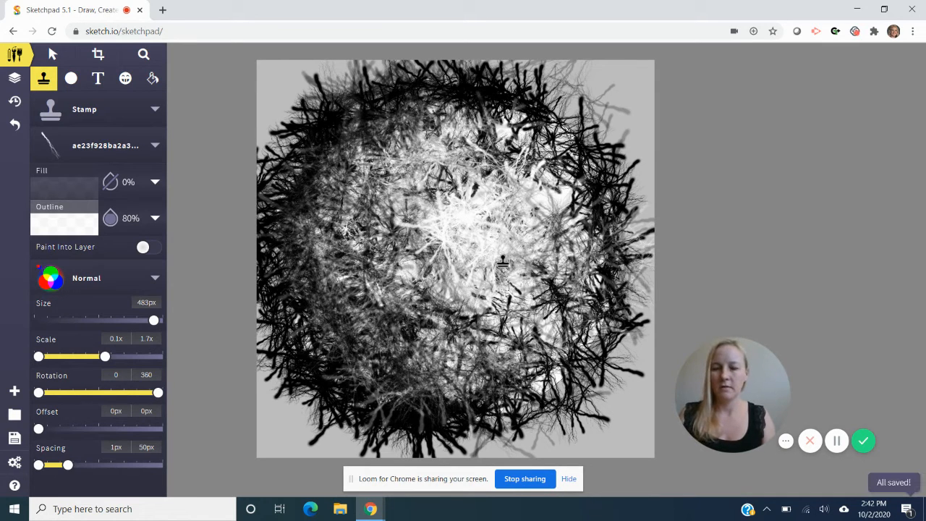
key(ctrl+z)
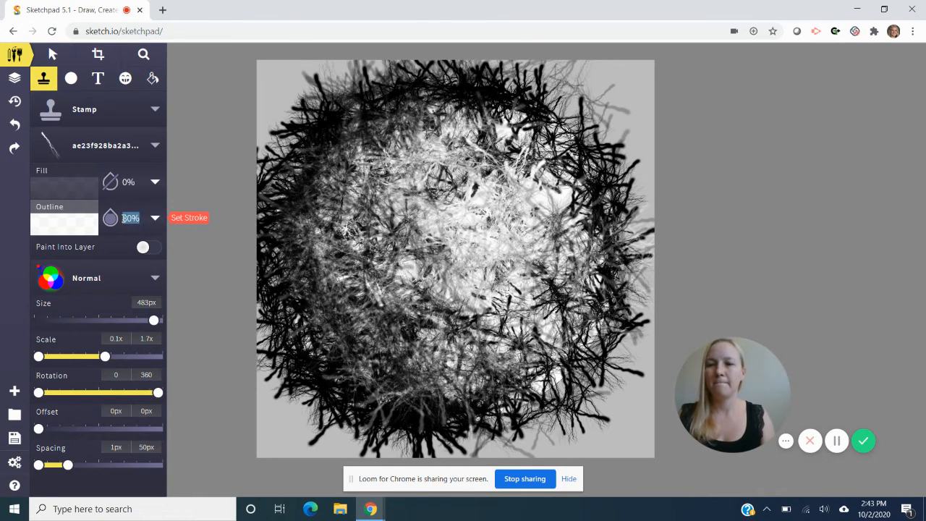
- Set the outline opacity to 60% and stamp white lightning branches over the circle's centre, lower middle and upper-right inside
text(60)
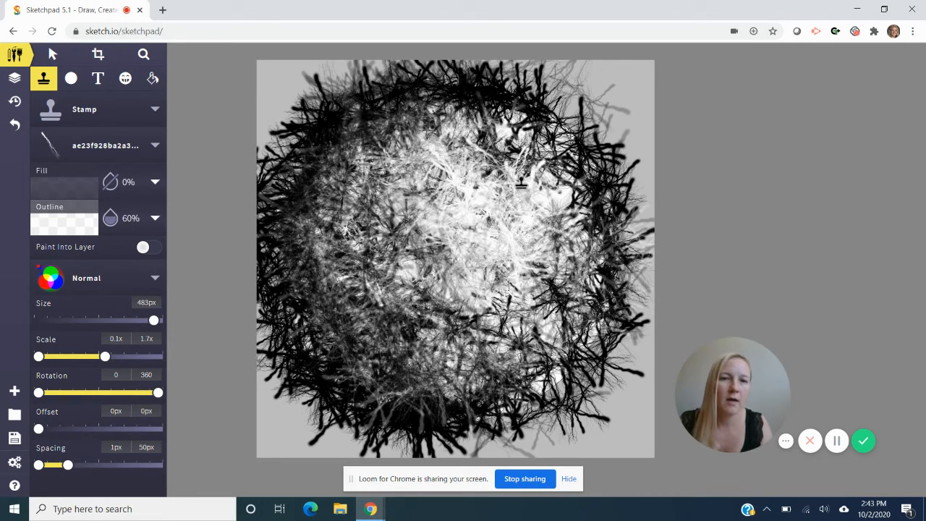
click(494, 143)
click(496, 136)
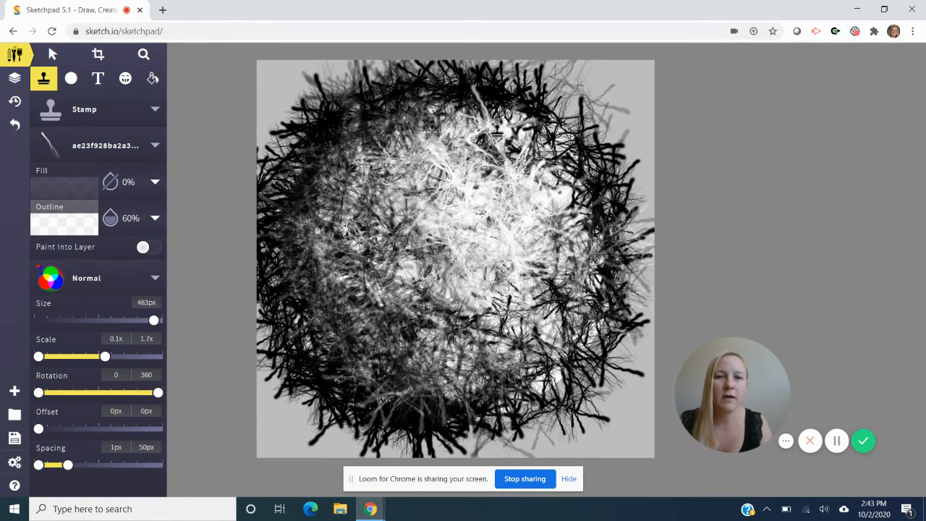
click(392, 202)
click(397, 240)
click(406, 248)
click(409, 251)
click(410, 253)
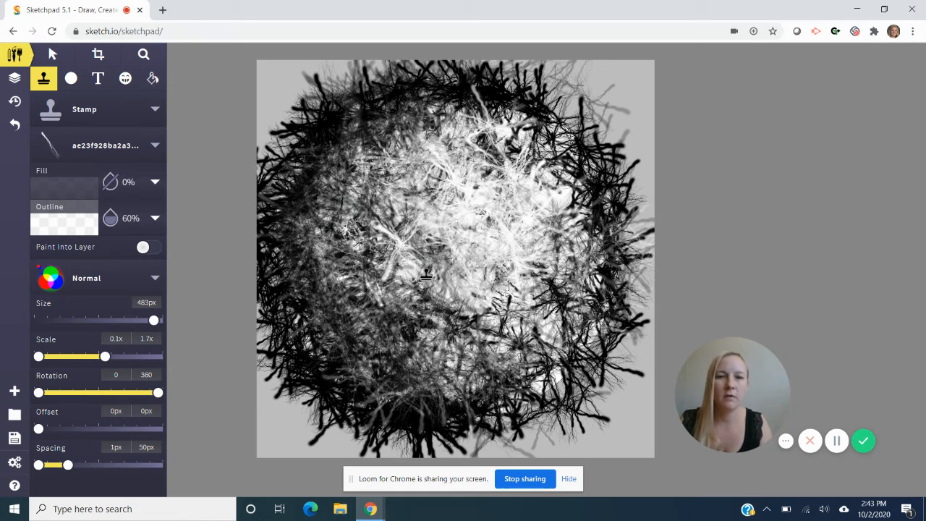
click(441, 292)
click(501, 316)
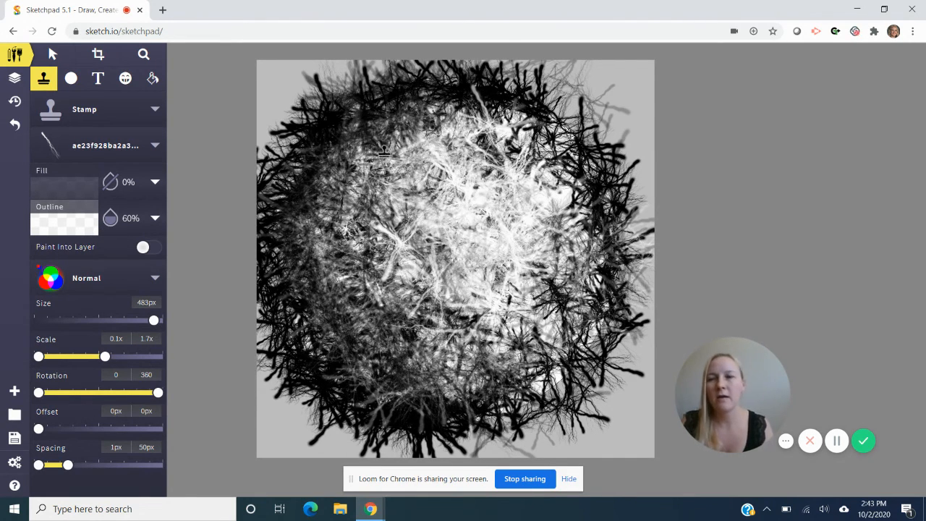
drag(528, 130, 555, 155)
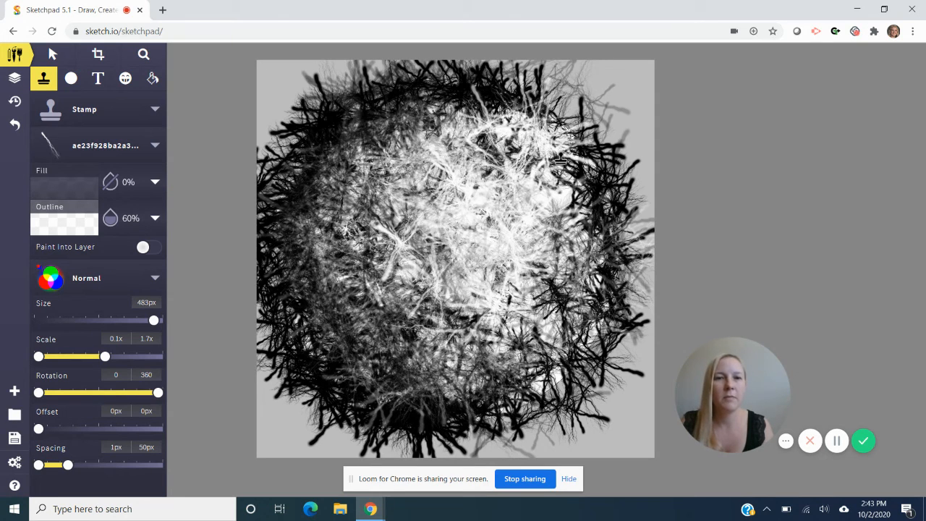
- Set the stamp's Outline colour to black #000000 and paint lightning branches along the circle's upper-right, left and lower-right edges
click(86, 233)
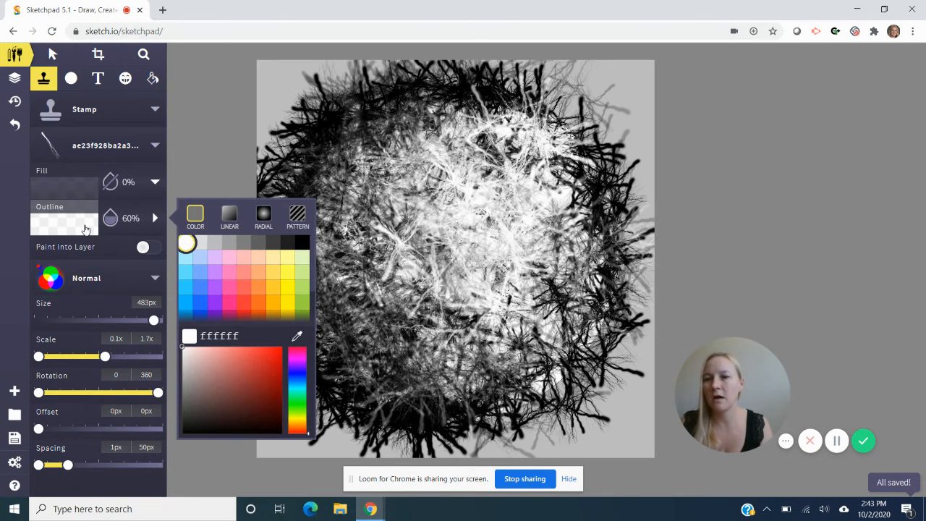
click(302, 243)
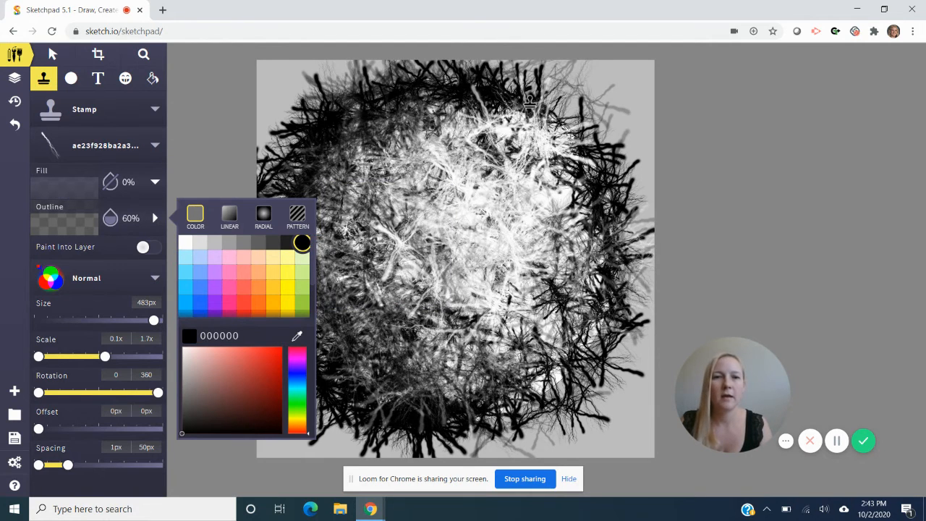
drag(528, 101, 593, 167)
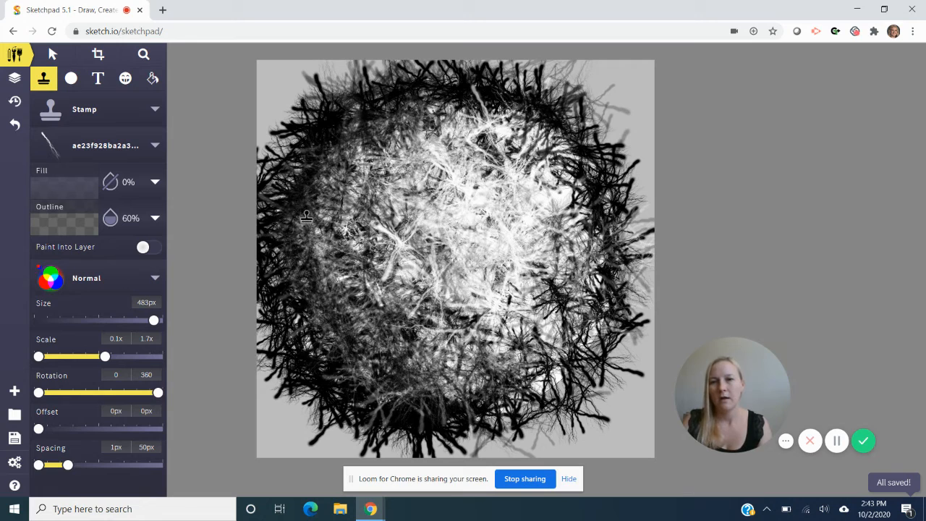
mouse_move(310, 238)
mouse_down()
mouse_move(336, 316)
mouse_move(400, 375)
mouse_move(439, 386)
mouse_move(452, 408)
mouse_move(403, 365)
mouse_move(343, 280)
mouse_up()
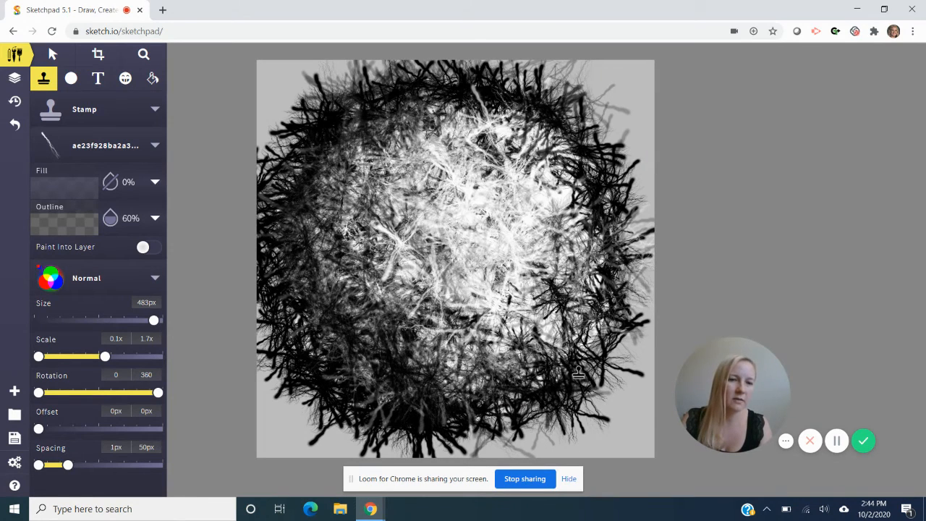
drag(579, 373, 607, 341)
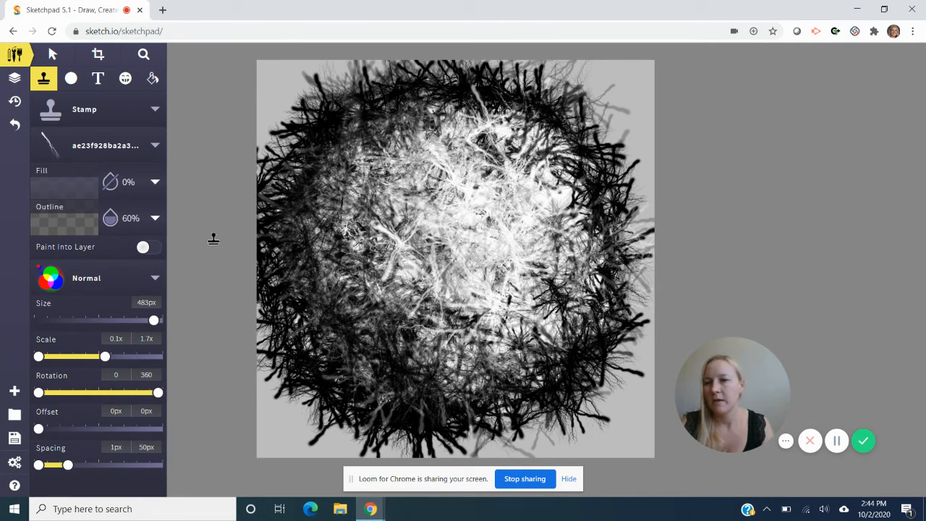
- Set the stamp's outline to white #FFFFFF at 20% opacity and paint lightning branches down the circle's left and lower-left edge
click(85, 228)
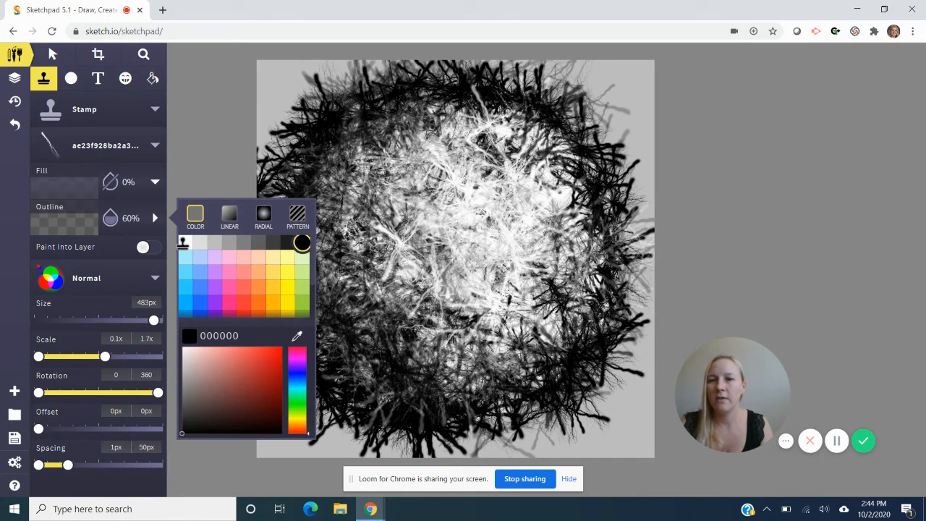
click(185, 242)
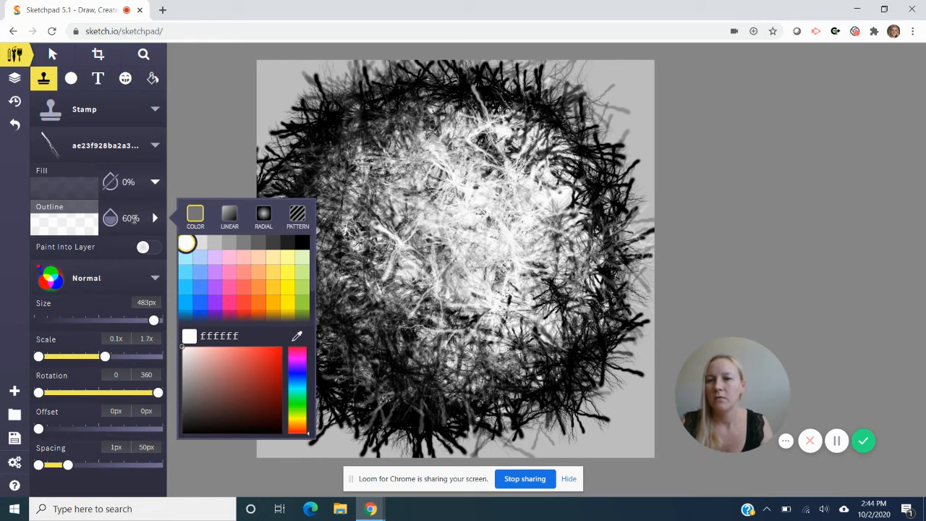
text(20)
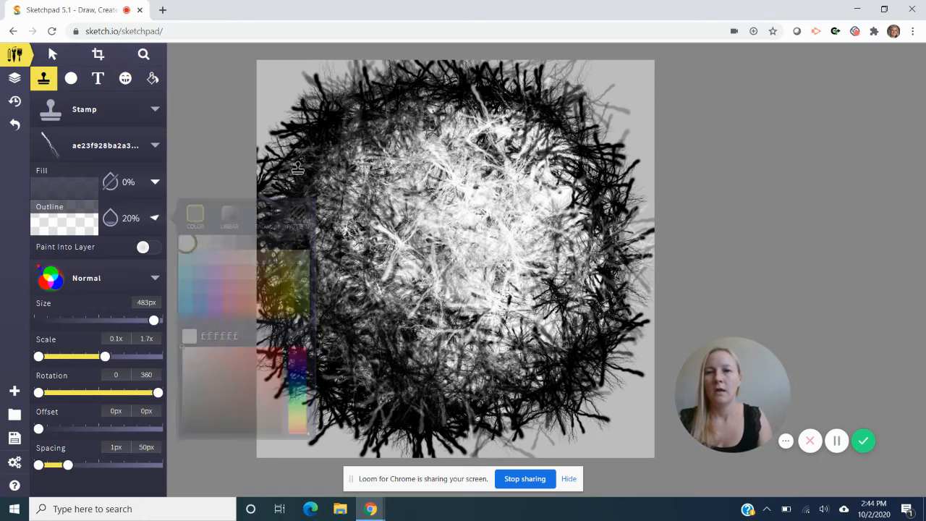
mouse_move(283, 213)
mouse_down()
mouse_move(305, 342)
mouse_move(372, 394)
mouse_move(338, 381)
mouse_move(293, 335)
mouse_move(275, 298)
mouse_move(259, 160)
mouse_move(299, 322)
mouse_move(383, 417)
mouse_move(418, 428)
mouse_up()
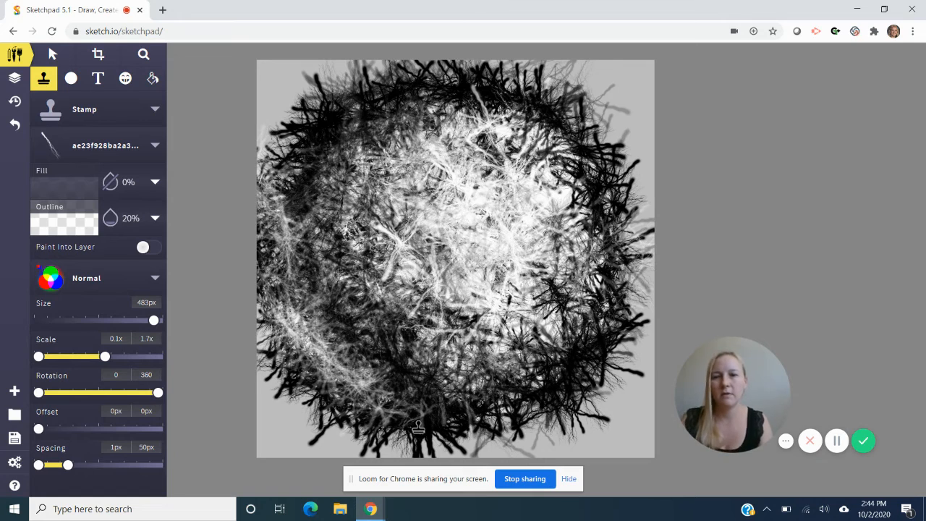
- Undo the last white stroke and repaint a lighter 20% white lightning stroke down the circle's left and lower-left edge
key(ctrl+z)
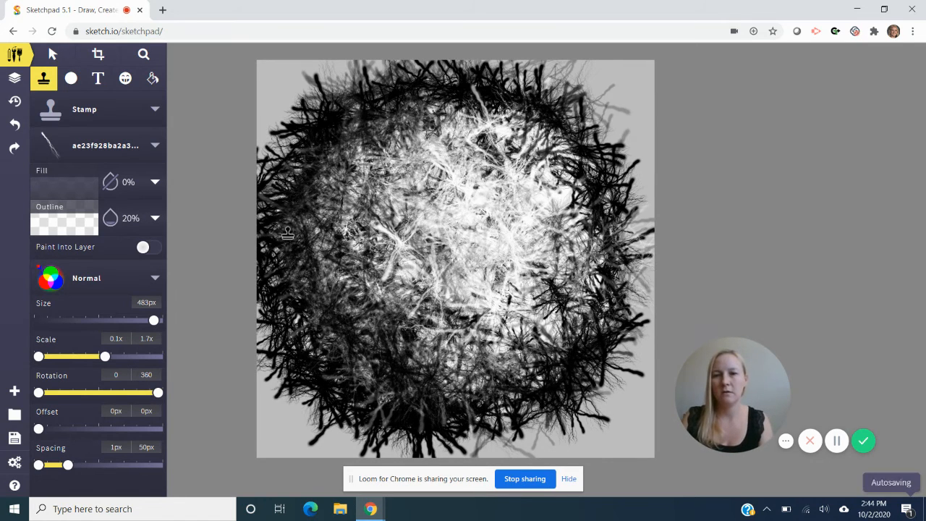
mouse_move(286, 239)
mouse_down()
mouse_move(310, 320)
mouse_move(348, 380)
mouse_move(413, 413)
mouse_up()
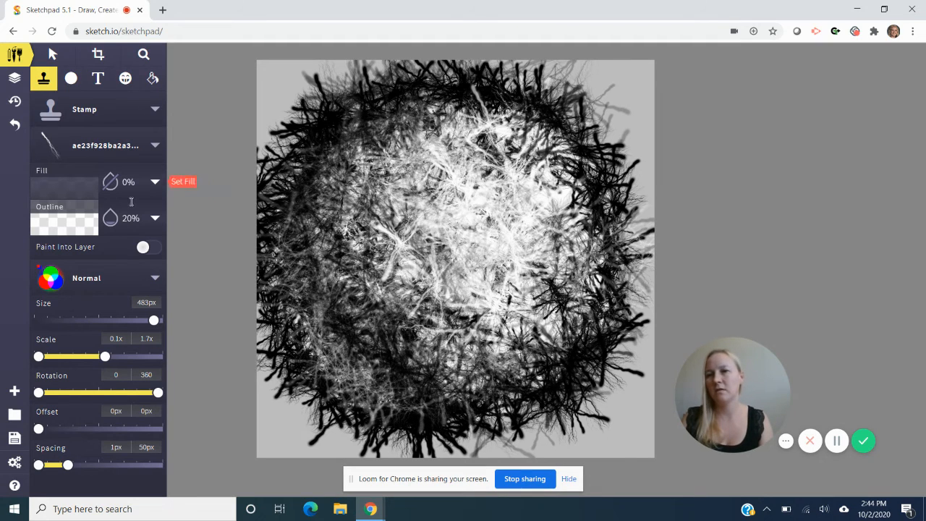
- Set the stamp's outline to black #000000 at 20% opacity and paint lightning branches across the circle's left, lower and right interior
click(85, 227)
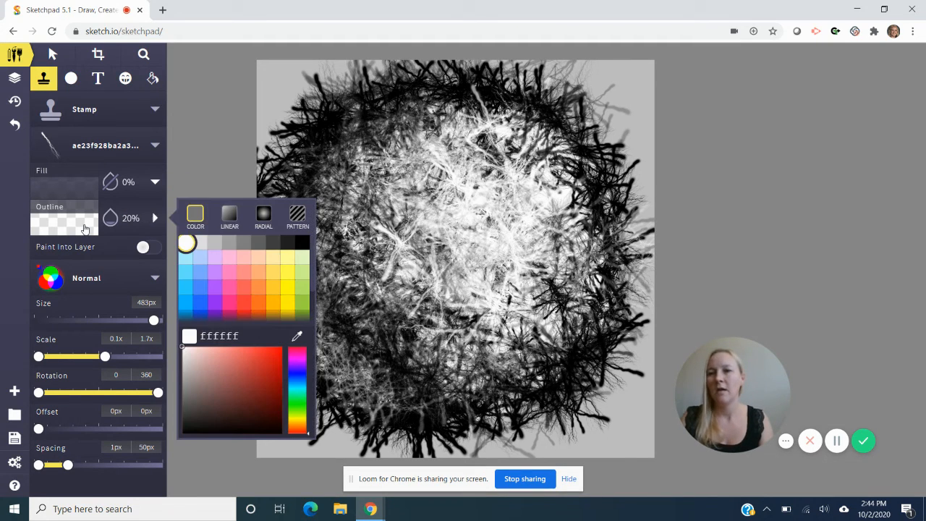
click(302, 242)
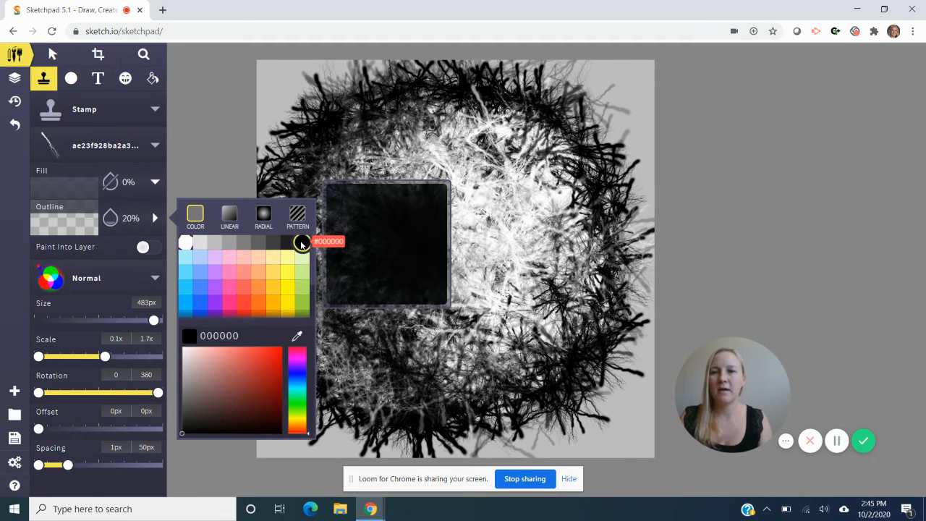
click(316, 173)
mouse_move(316, 182)
mouse_down()
mouse_move(409, 335)
mouse_move(362, 252)
mouse_move(342, 181)
mouse_move(363, 180)
mouse_move(395, 262)
mouse_move(500, 360)
mouse_move(560, 370)
mouse_move(522, 365)
mouse_move(422, 313)
mouse_move(375, 233)
mouse_move(372, 184)
mouse_move(404, 293)
mouse_move(529, 339)
mouse_move(574, 337)
mouse_move(442, 331)
mouse_move(438, 351)
mouse_move(513, 349)
mouse_move(584, 311)
mouse_move(573, 300)
mouse_move(503, 309)
mouse_move(439, 293)
mouse_move(403, 182)
mouse_move(466, 124)
mouse_move(601, 225)
mouse_up()
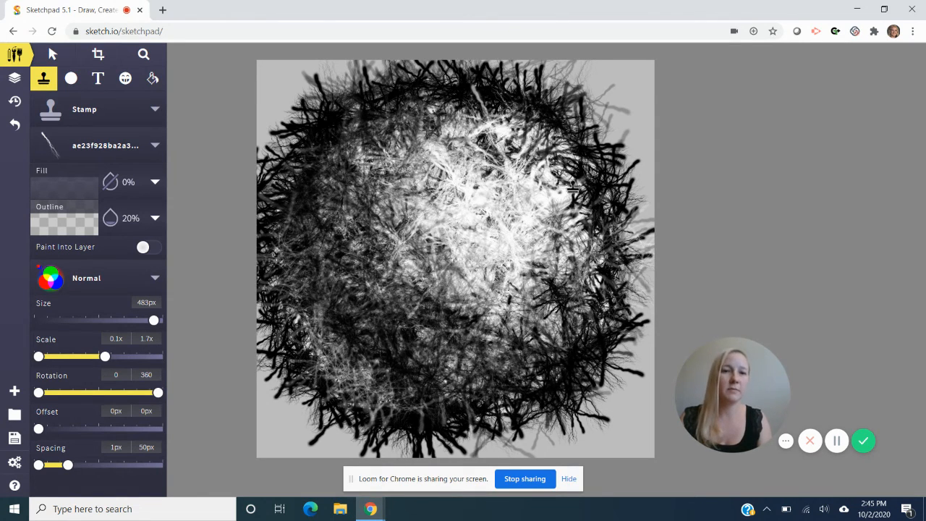
mouse_move(572, 188)
mouse_down()
mouse_move(477, 311)
mouse_move(590, 220)
mouse_move(554, 249)
mouse_up()
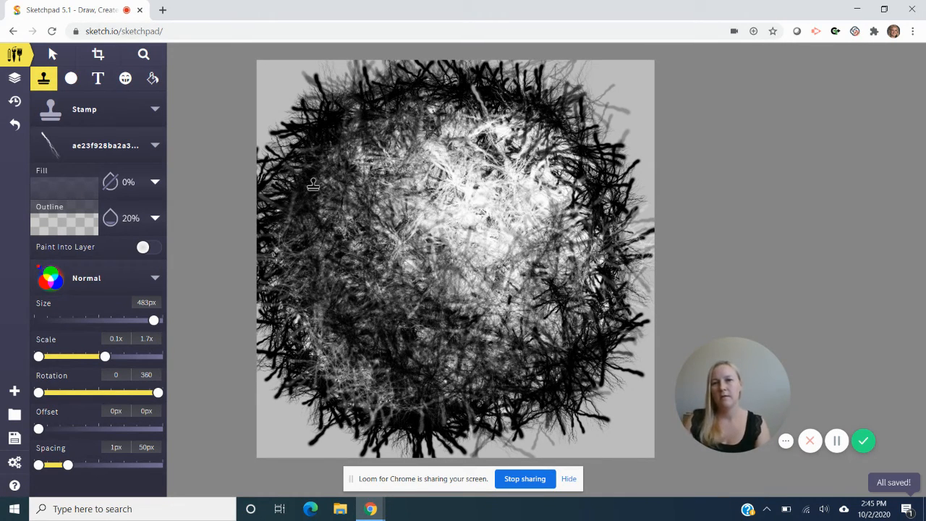
- Set the stamp's outline back to white #FFFFFF and paint faint lightning branches through the circle's centre and lower middle
click(58, 229)
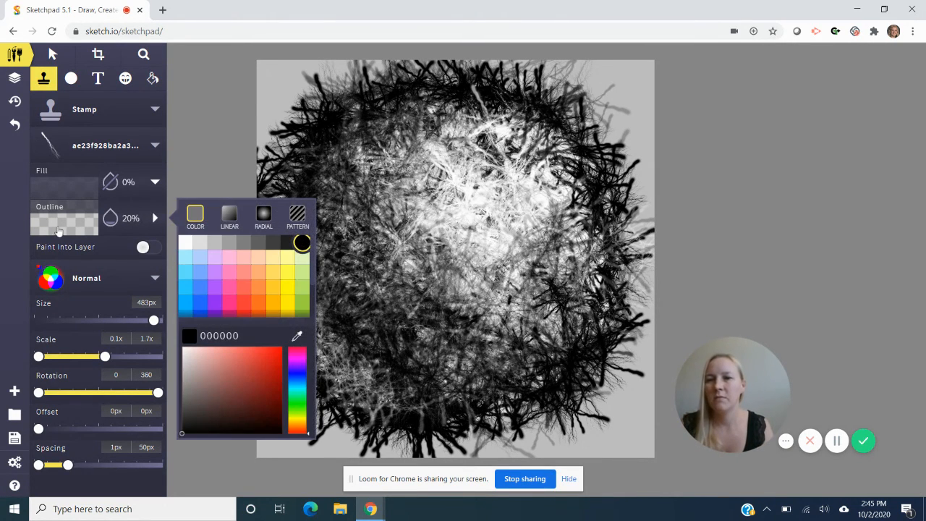
click(183, 243)
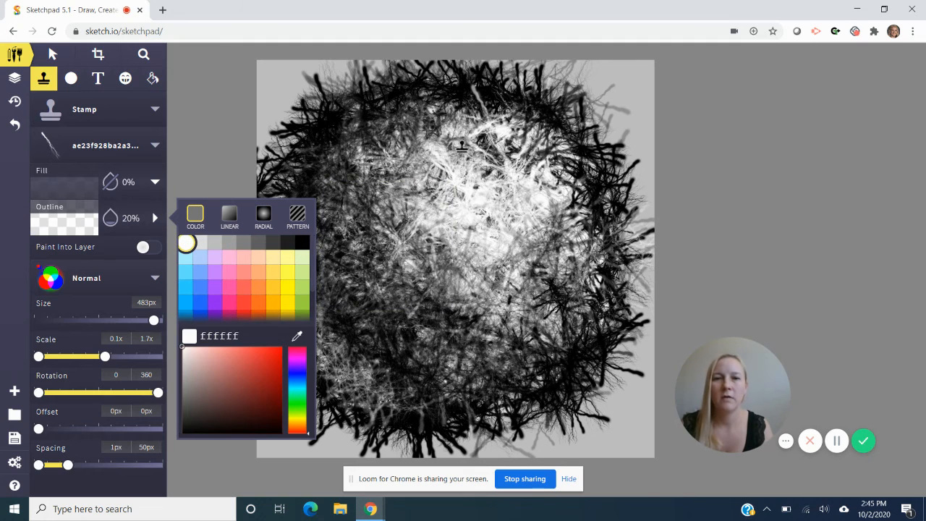
mouse_move(421, 172)
mouse_down()
mouse_move(404, 263)
mouse_move(414, 289)
mouse_move(520, 346)
mouse_move(582, 223)
mouse_move(566, 310)
mouse_move(558, 338)
mouse_move(483, 343)
mouse_move(389, 310)
mouse_up()
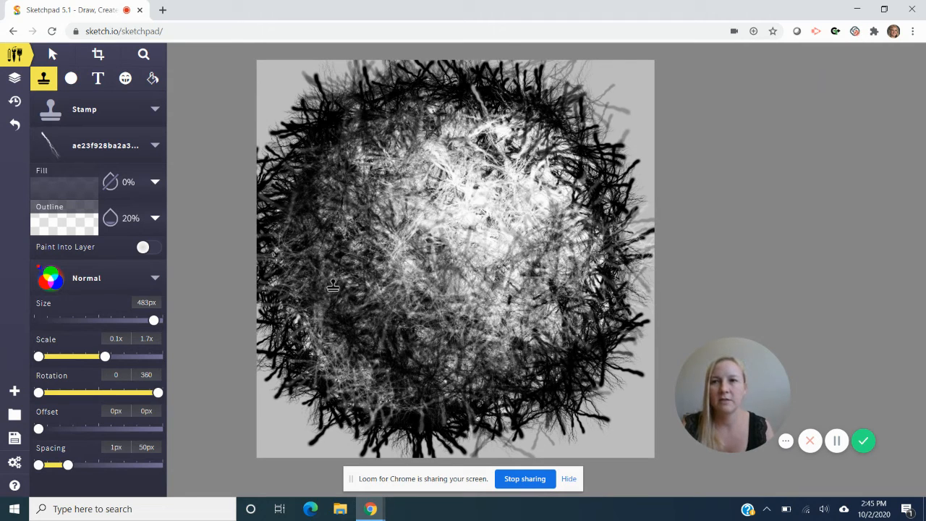
- Move the Pixel Fill layer above all Stamp layers so the grey background masks the branches outside the circle
click(15, 79)
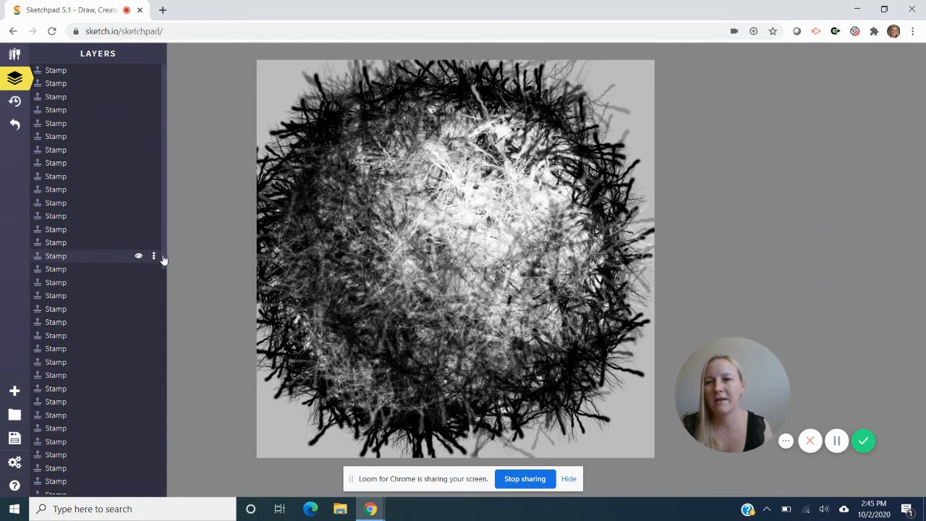
drag(164, 259, 162, 450)
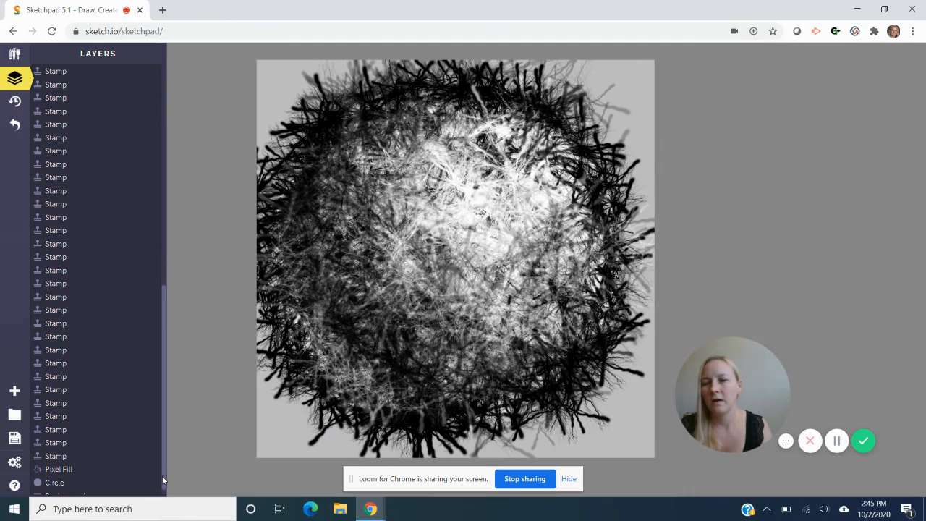
drag(162, 475, 176, 204)
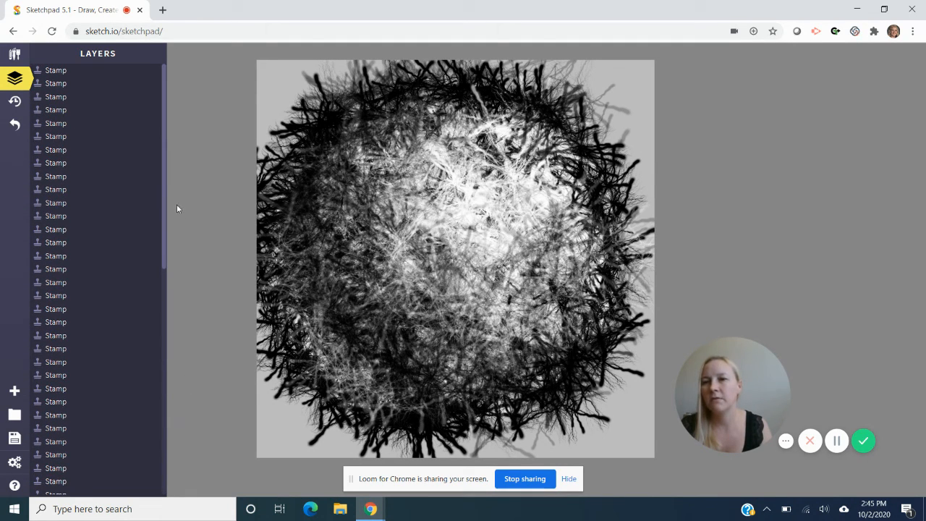
click(16, 55)
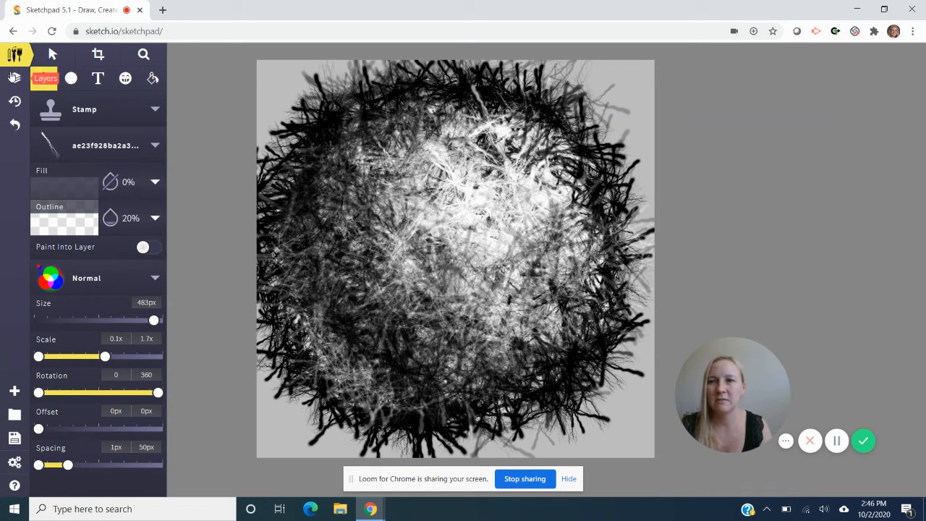
click(14, 77)
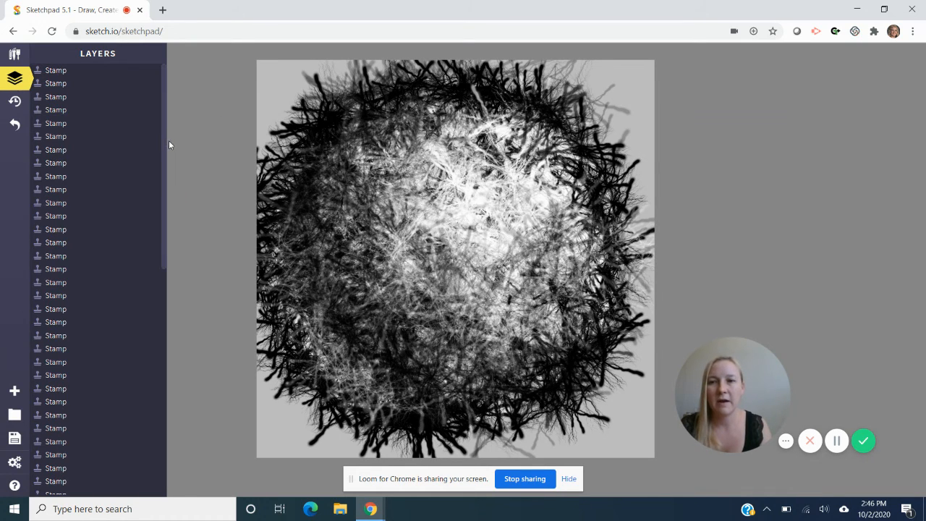
drag(163, 140, 165, 397)
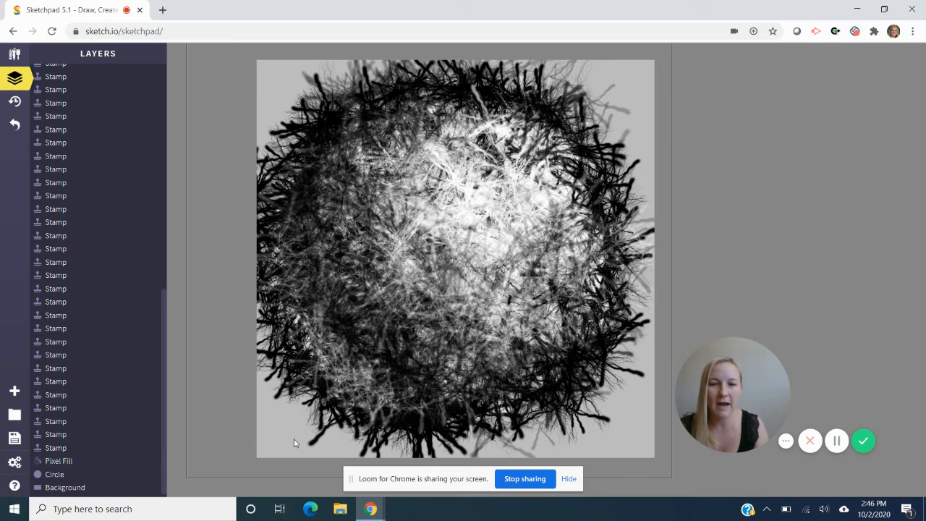
drag(86, 461, 108, 75)
drag(165, 311, 165, 172)
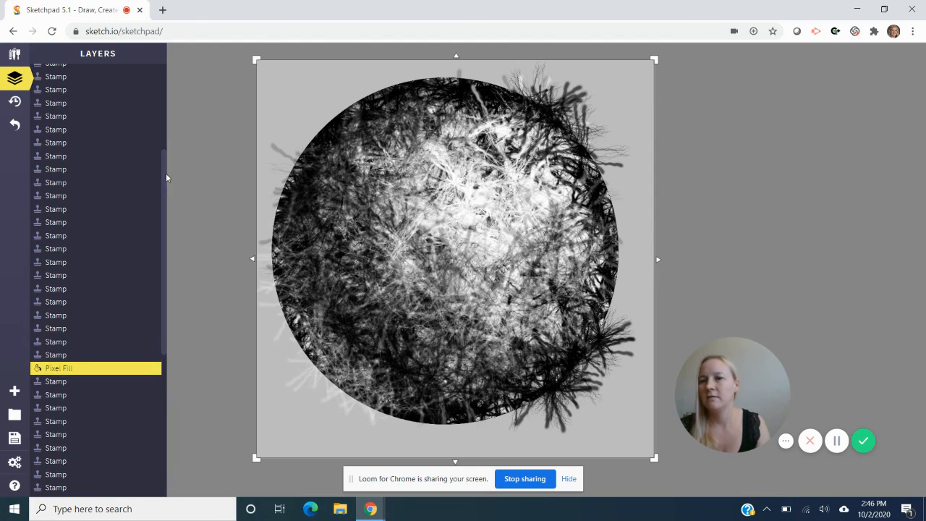
drag(106, 379, 123, 101)
drag(164, 172, 156, 78)
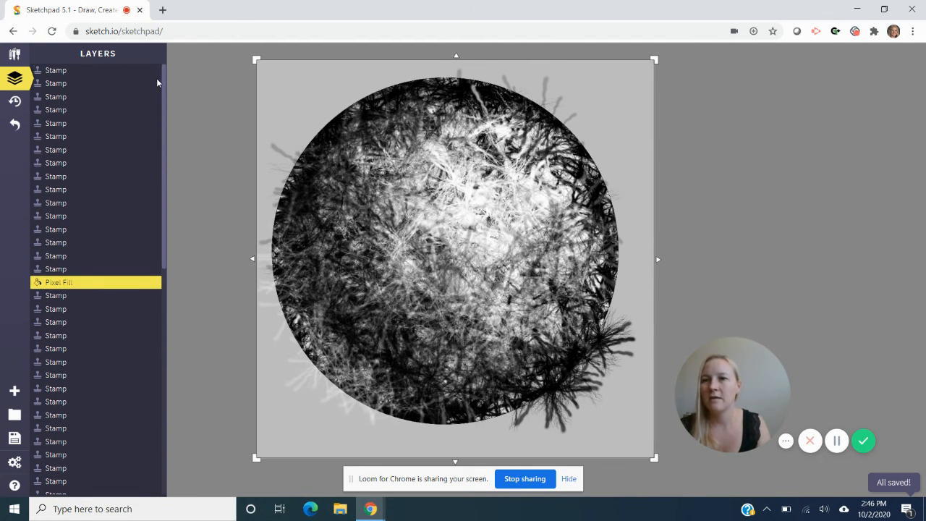
drag(103, 282, 110, 81)
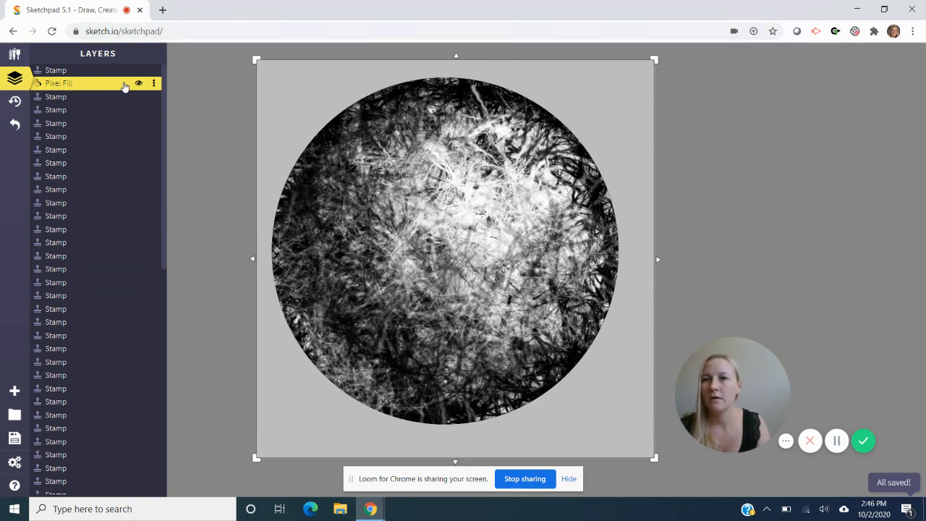
drag(124, 85, 124, 70)
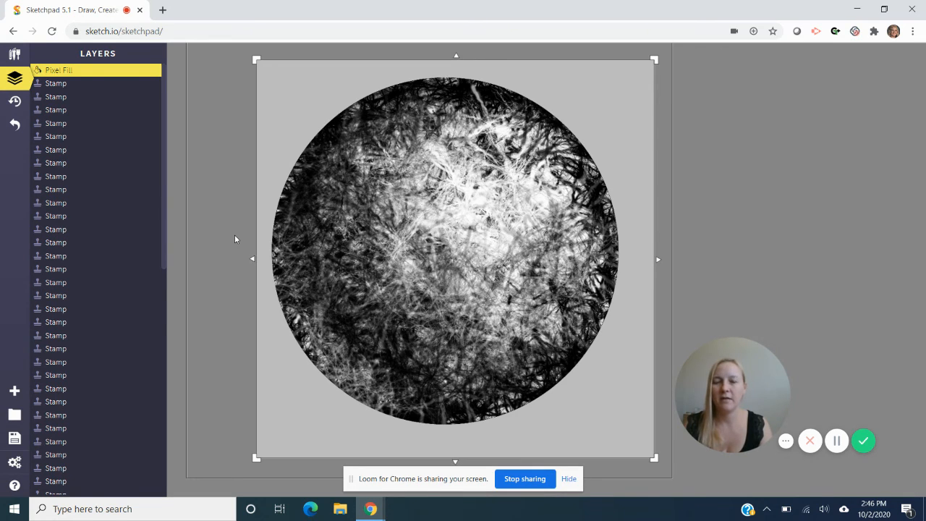
- Export the drawing as a JPEG at 300 DPI and 1.0x scale, and download it
click(15, 439)
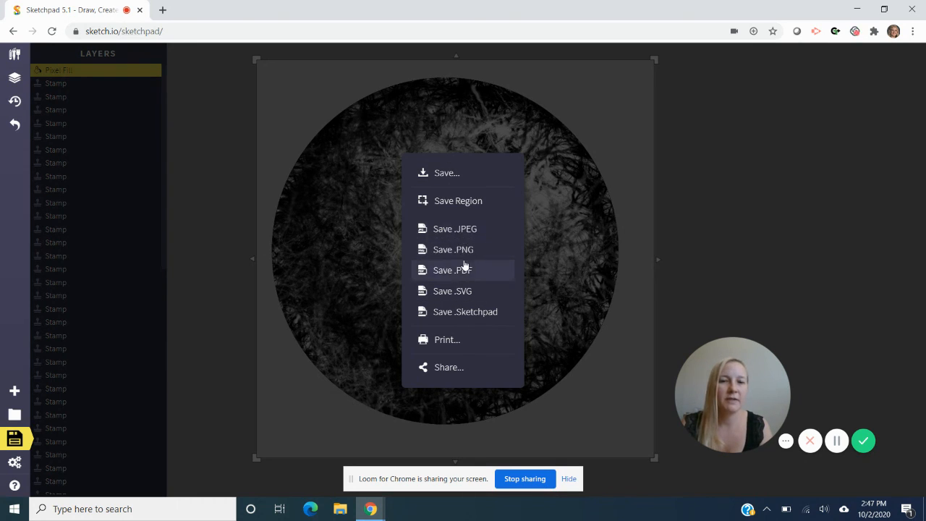
click(446, 174)
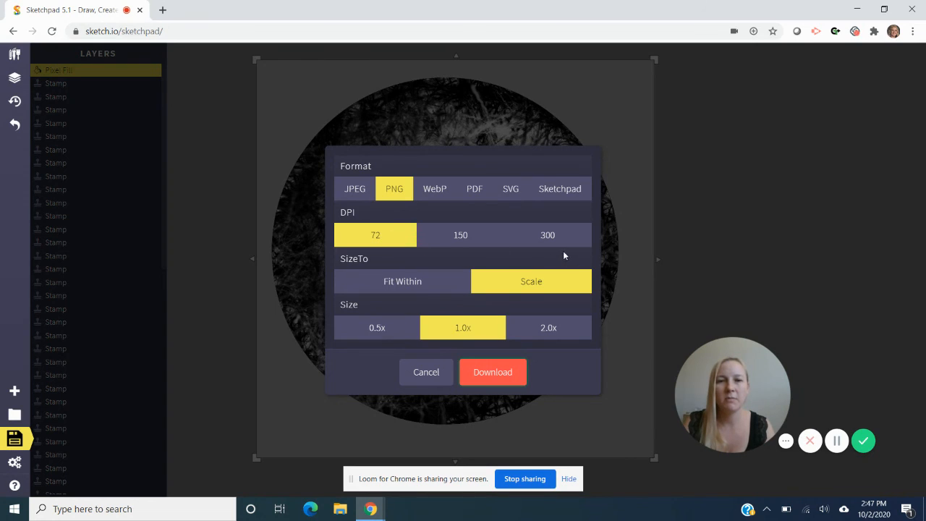
click(550, 237)
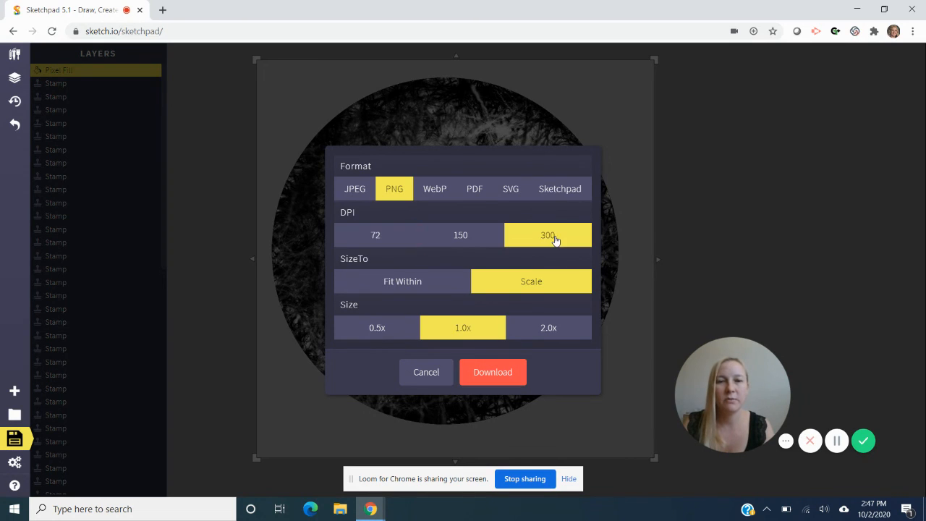
click(354, 189)
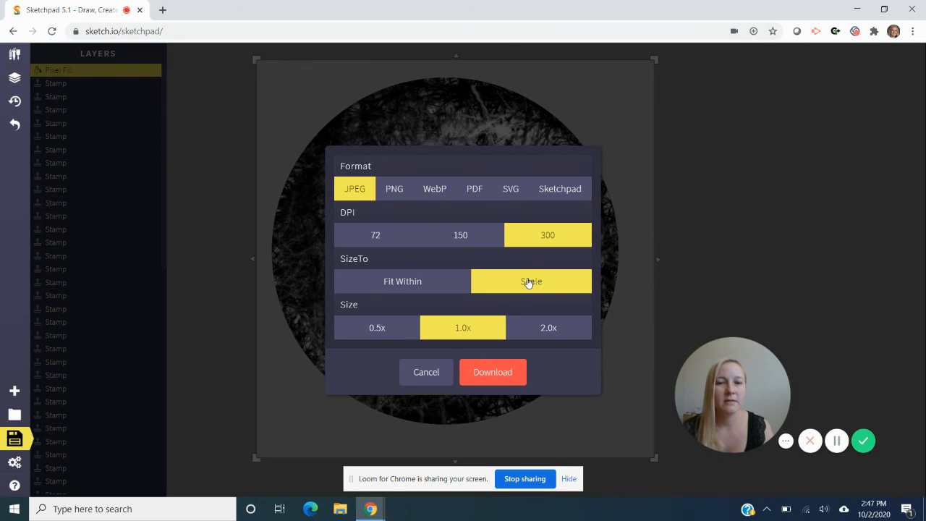
click(490, 374)
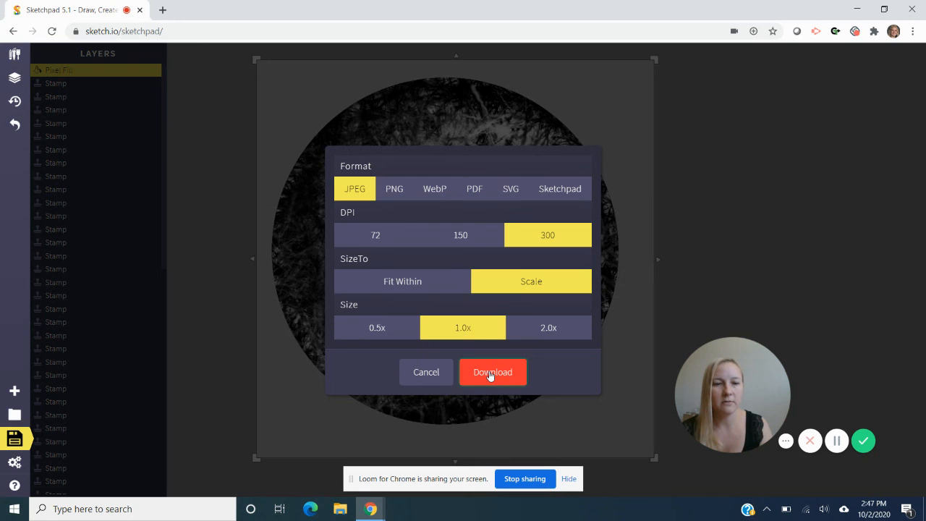